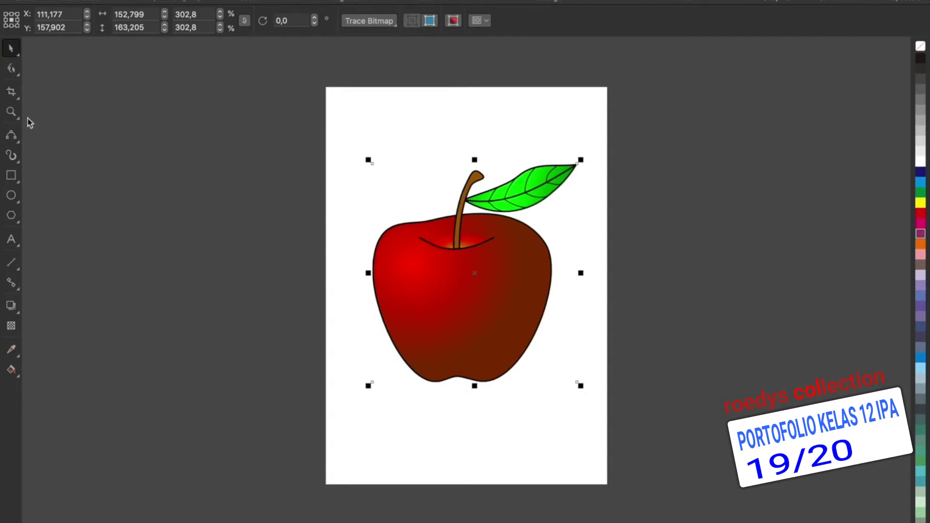
# Try to trace the upper-left edge of the coloured apple with a curve.
pyautogui.click(17, 141)
pyautogui.click(63, 216)
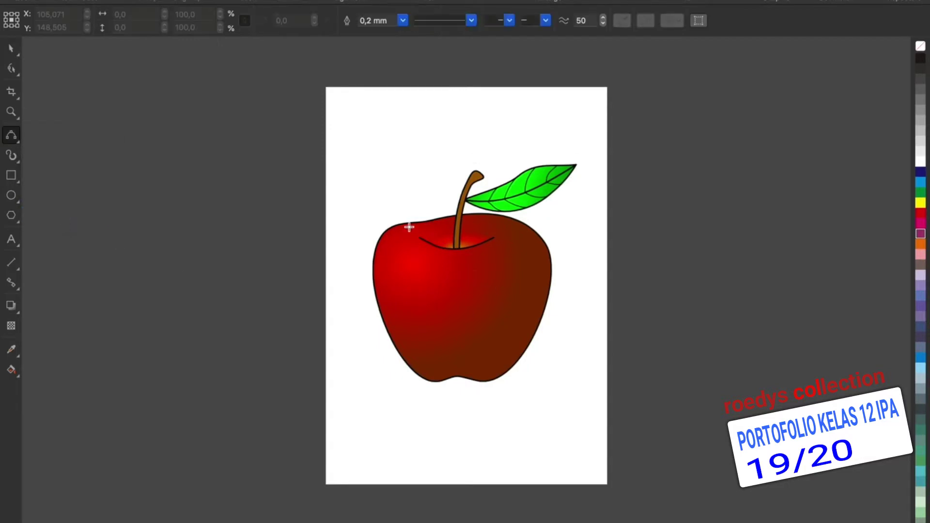
pyautogui.moveTo(434, 220); pyautogui.dragTo(374, 271)
pyautogui.click(382, 234)
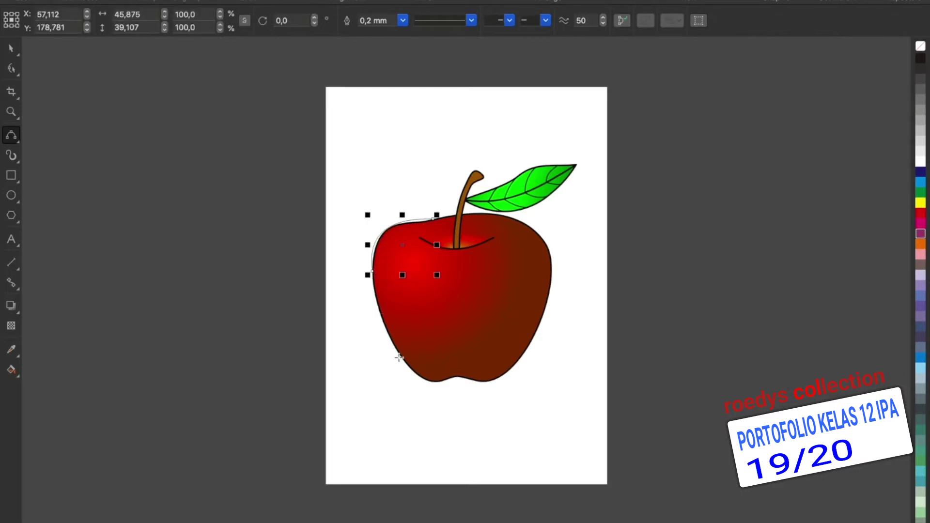
pyautogui.click(372, 271)
pyautogui.click(372, 273)
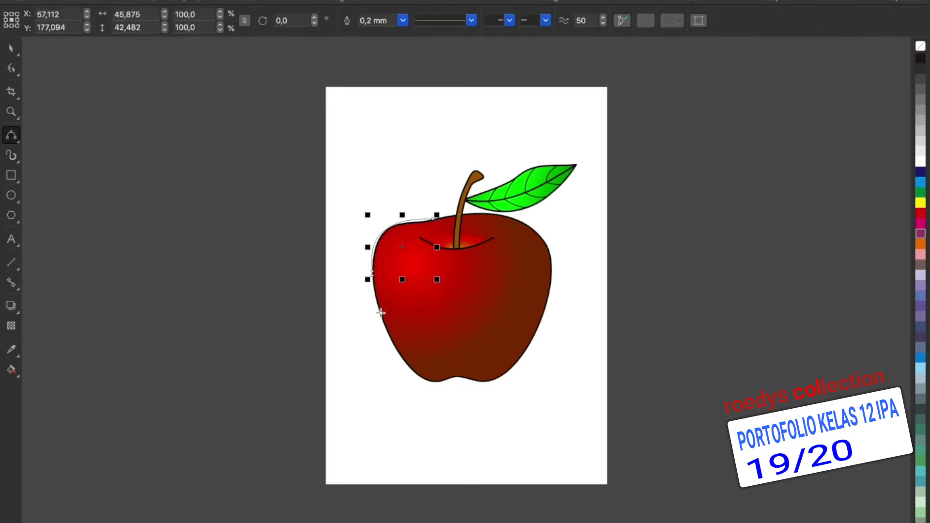
pyautogui.click(323, 224)
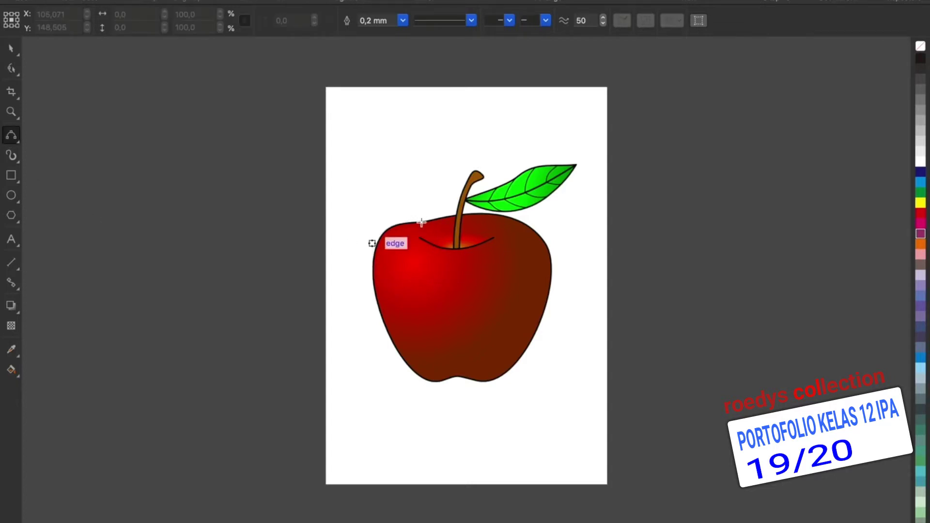
# Trace the curved line about 55 mm wide at the stem base and the apple body's outline about 133 mm wide with connected curves.
pyautogui.moveTo(420, 237); pyautogui.dragTo(457, 249)
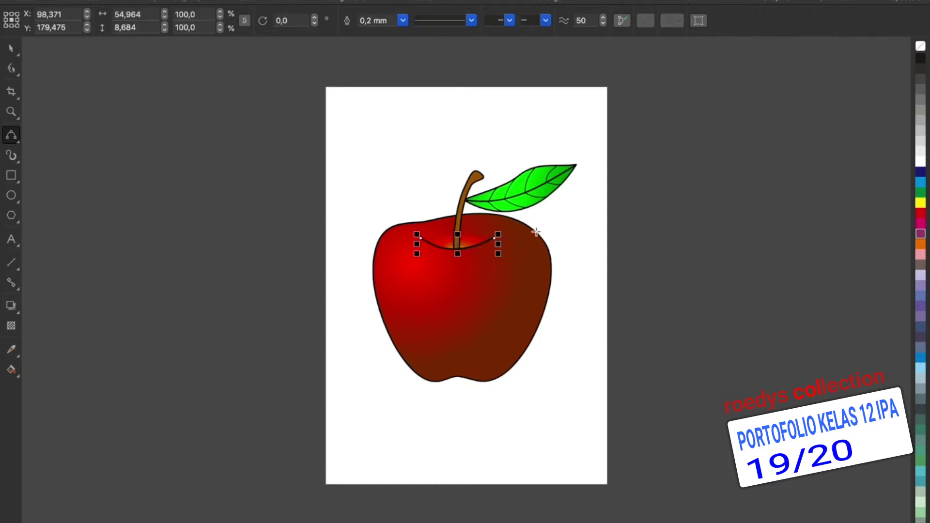
pyautogui.moveTo(534, 342); pyautogui.dragTo(535, 339)
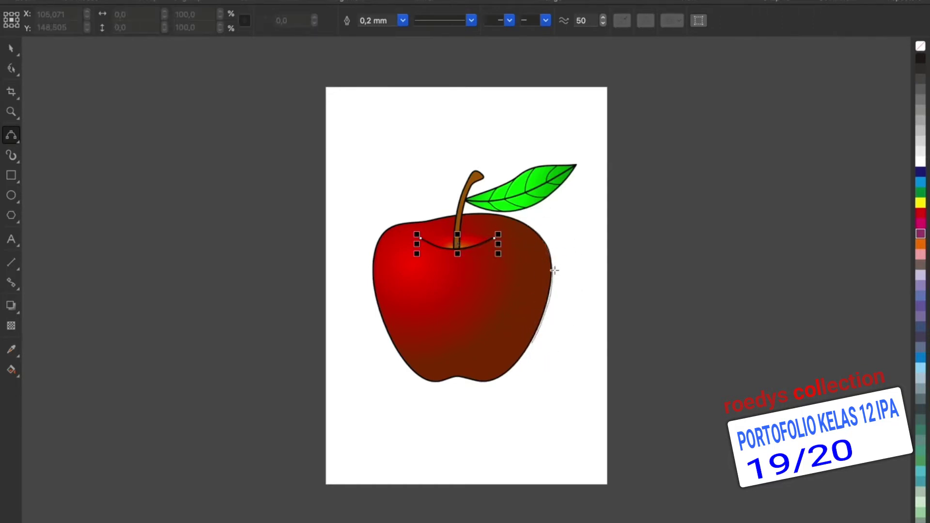
pyautogui.click(552, 266)
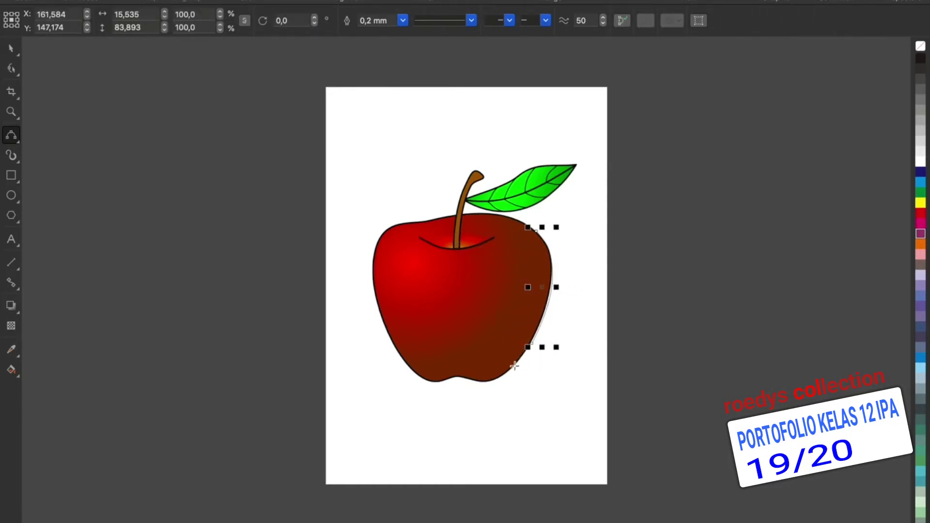
pyautogui.moveTo(530, 347)
pyautogui.mouseDown()
pyautogui.moveTo(492, 382)
pyautogui.moveTo(460, 377)
pyautogui.mouseUp()
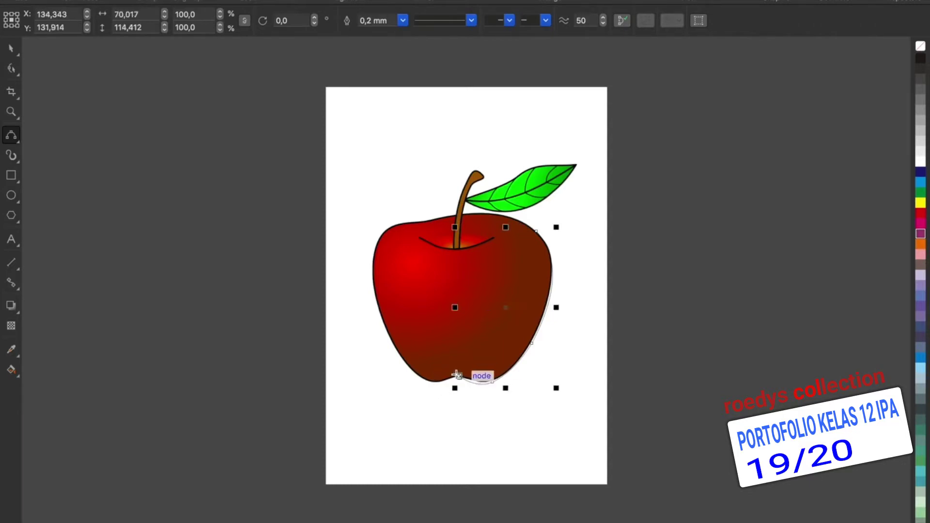
pyautogui.moveTo(456, 386); pyautogui.dragTo(428, 387)
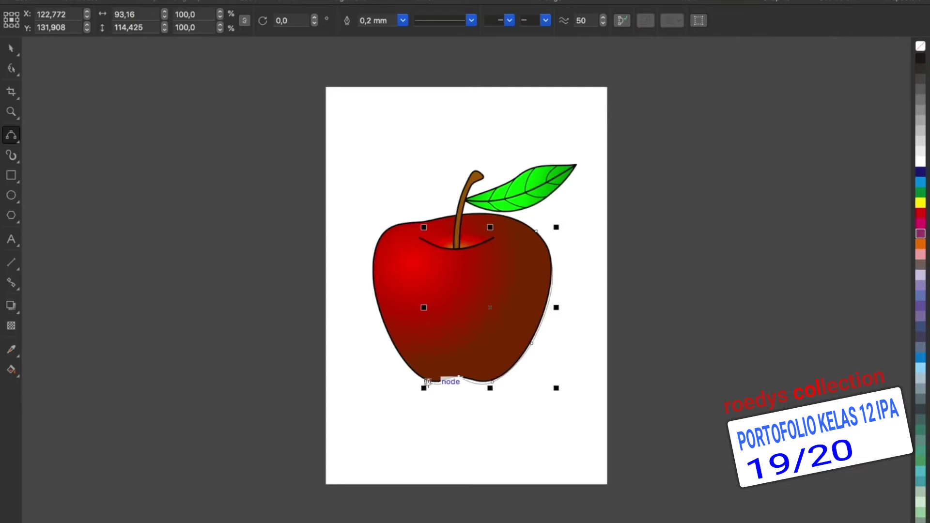
pyautogui.moveTo(427, 382)
pyautogui.mouseDown()
pyautogui.moveTo(374, 247)
pyautogui.moveTo(395, 220)
pyautogui.moveTo(507, 216)
pyautogui.moveTo(466, 215)
pyautogui.mouseUp()
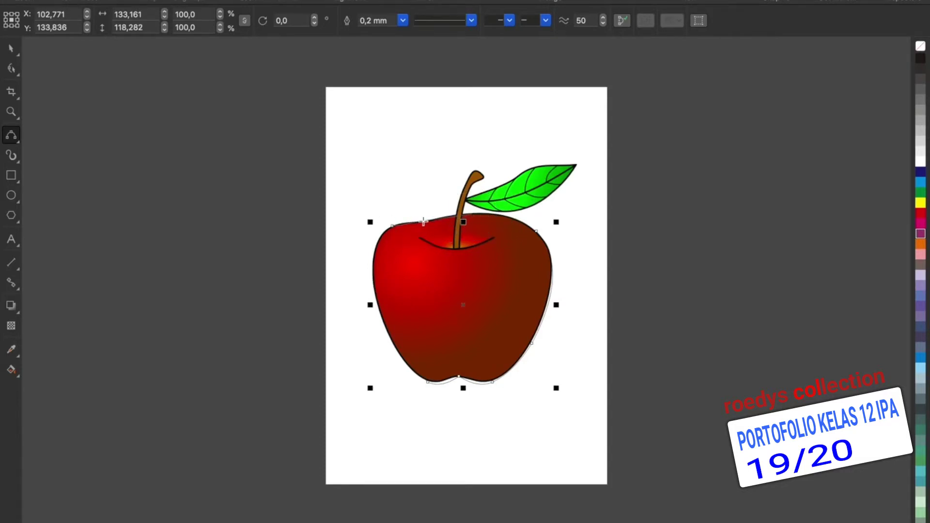
pyautogui.moveTo(471, 213); pyautogui.dragTo(536, 230)
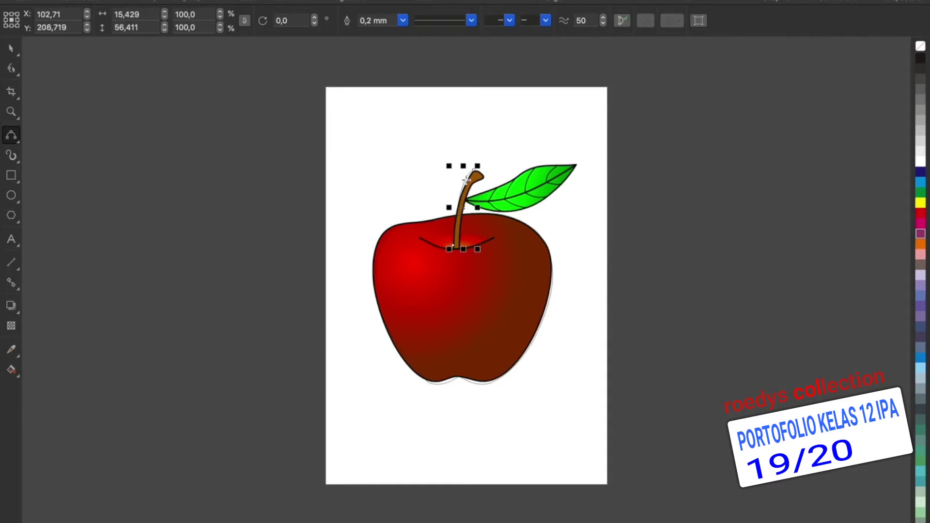
# Trace the stem about 24 by 56 mm and the leaf outline about 80 by 33 mm with curves.
pyautogui.moveTo(483, 177); pyautogui.dragTo(485, 177)
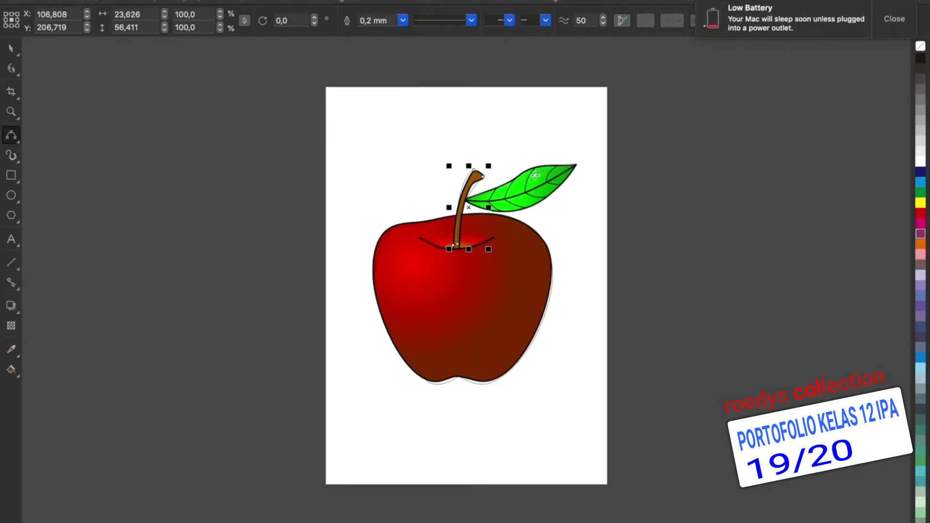
pyautogui.click(469, 199)
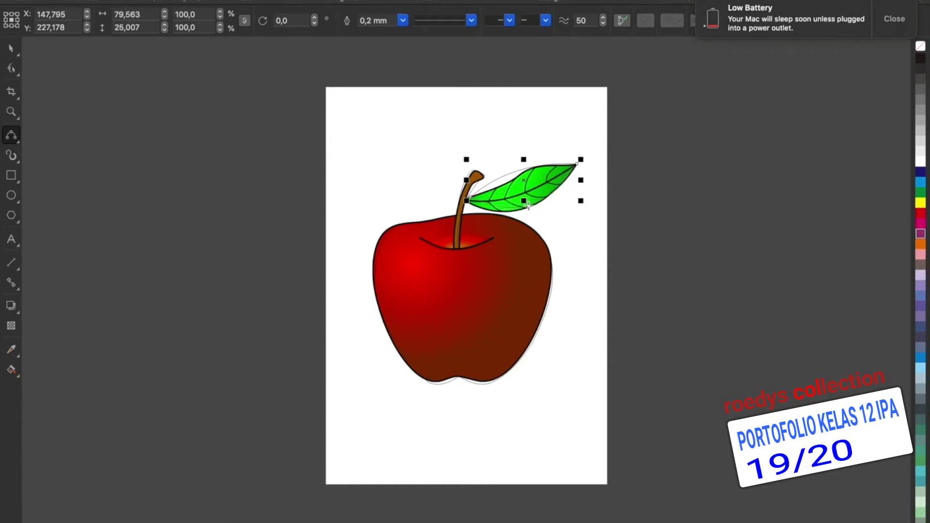
pyautogui.moveTo(528, 206); pyautogui.dragTo(527, 214)
pyautogui.click(12, 49)
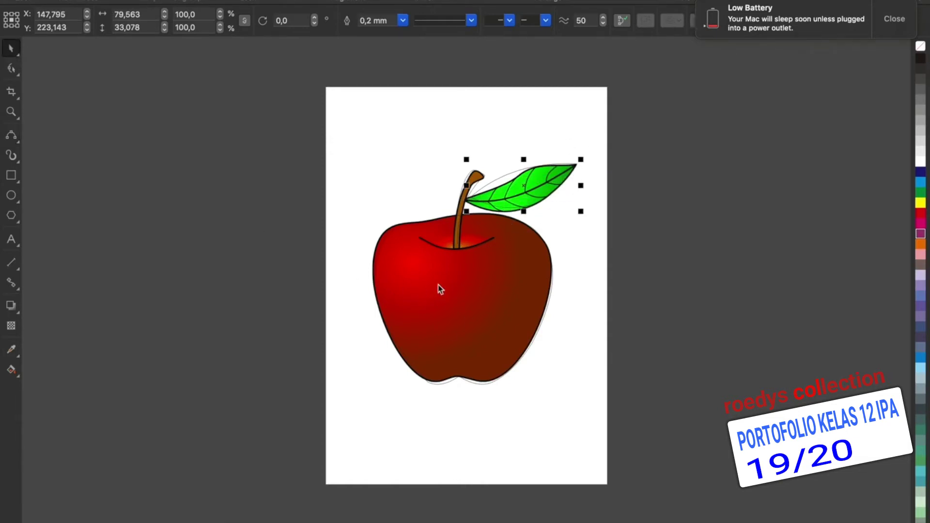
# Delete the coloured reference apple and move the traced body outline back under the stem.
pyautogui.moveTo(438, 284); pyautogui.dragTo(388, 386)
pyautogui.press('super+z')
pyautogui.press('Delete')
pyautogui.click(535, 312)
pyautogui.click(461, 315)
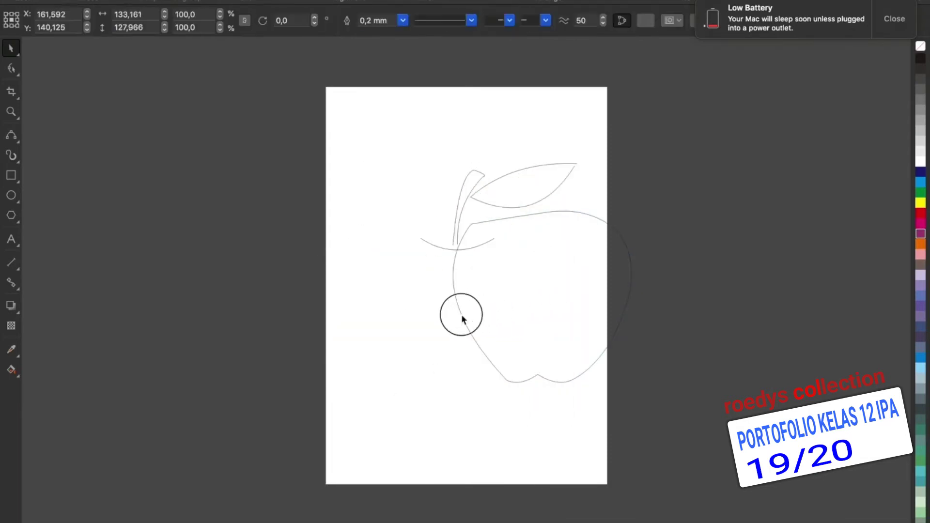
pyautogui.moveTo(461, 314); pyautogui.dragTo(467, 313)
# Reshape the body outline's upper edge between the shoulder nodes into a smooth arch.
pyautogui.moveTo(389, 230)
pyautogui.mouseDown()
pyautogui.moveTo(398, 226)
pyautogui.moveTo(389, 229)
pyautogui.mouseUp()
pyautogui.doubleClick(389, 229)
pyautogui.click(421, 221)
pyautogui.click(467, 217)
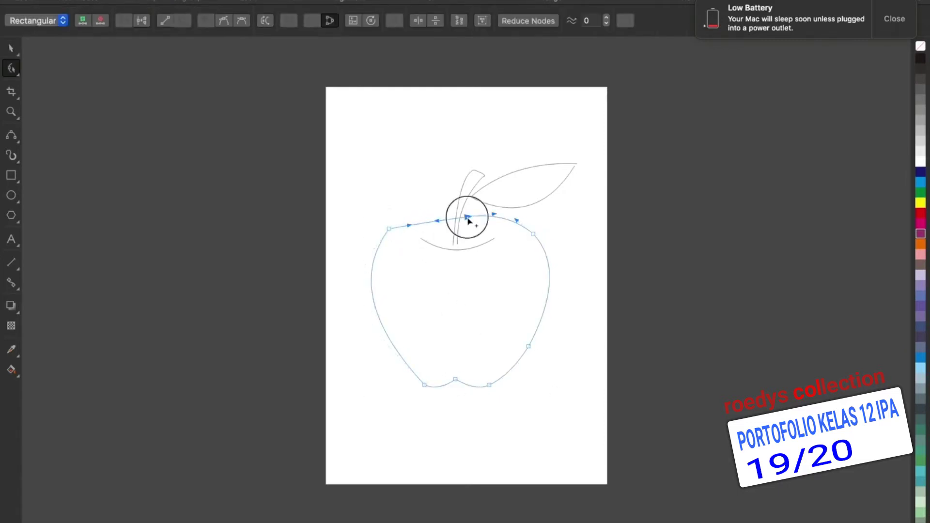
pyautogui.moveTo(468, 221); pyautogui.dragTo(423, 220)
pyautogui.click(427, 237)
pyautogui.click(10, 48)
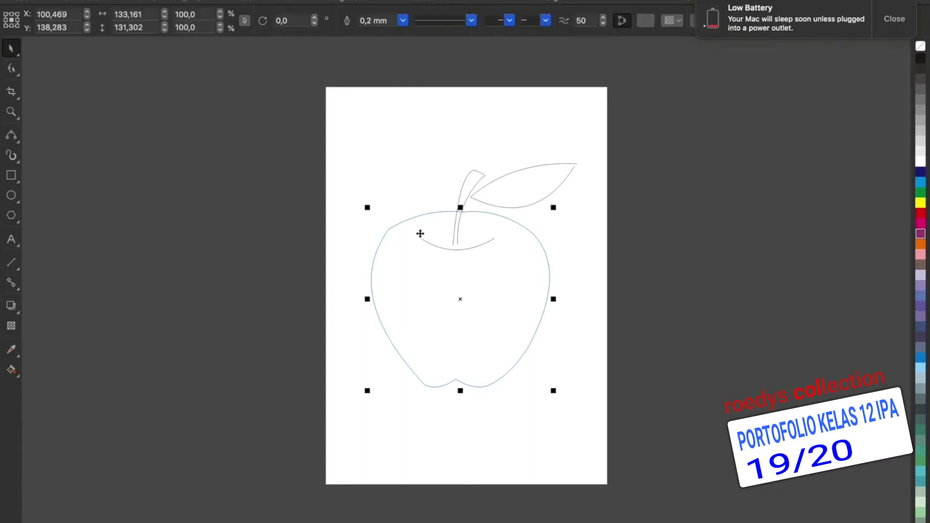
# Move the stem and leaf outlines slightly down so the stem meets the curved line in the apple.
pyautogui.click(472, 176)
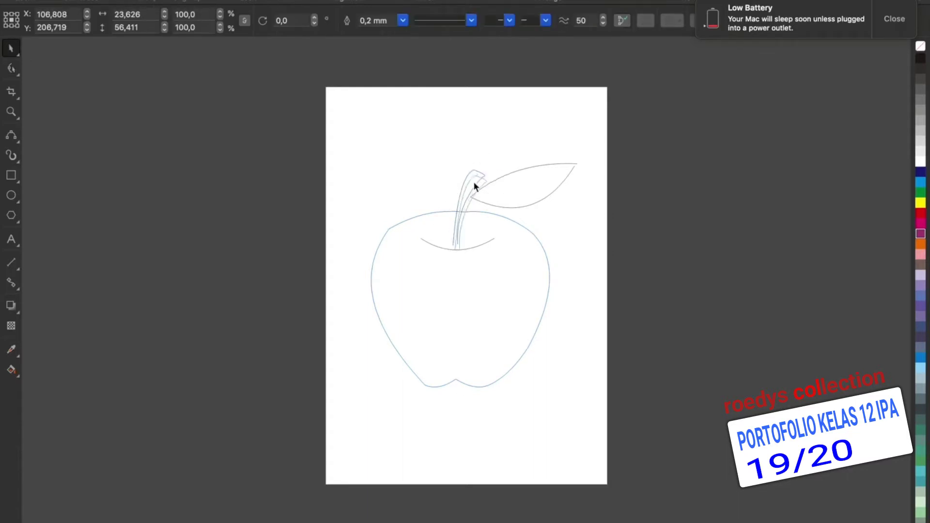
pyautogui.click(510, 202)
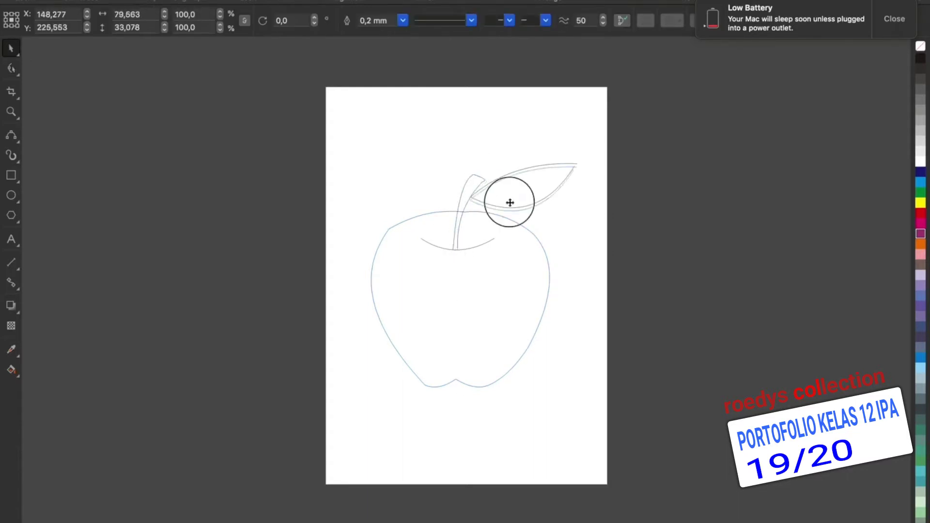
pyautogui.moveTo(510, 203); pyautogui.dragTo(509, 204)
pyautogui.click(72, 195)
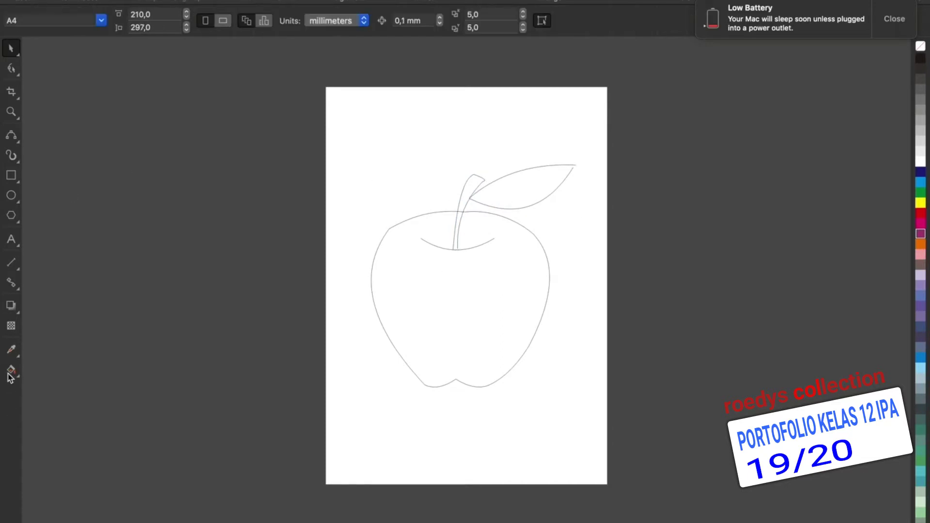
pyautogui.click(12, 370)
pyautogui.click(11, 350)
pyautogui.click(10, 49)
pyautogui.click(11, 370)
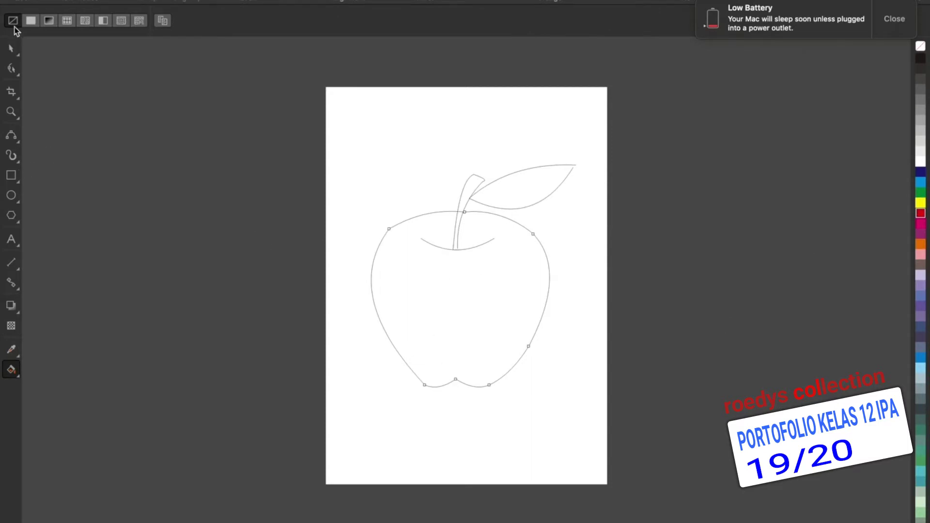
pyautogui.click(15, 49)
# Group all the traced outlines slightly higher on the page and fill the apple body with red.
pyautogui.moveTo(361, 140); pyautogui.dragTo(630, 436)
pyautogui.press('super+g')
pyautogui.moveTo(514, 225); pyautogui.dragTo(520, 206)
pyautogui.click(516, 169)
pyautogui.moveTo(453, 219); pyautogui.dragTo(440, 219)
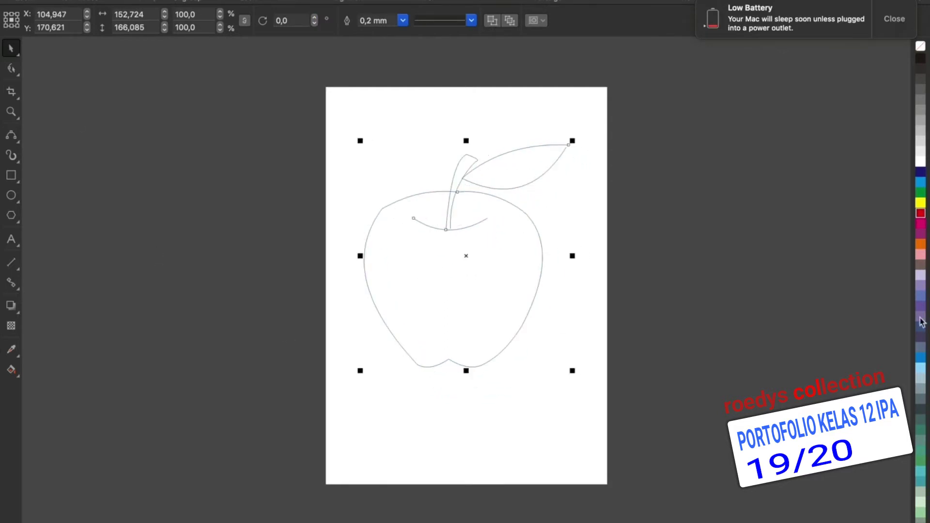
pyautogui.moveTo(922, 218); pyautogui.dragTo(449, 271)
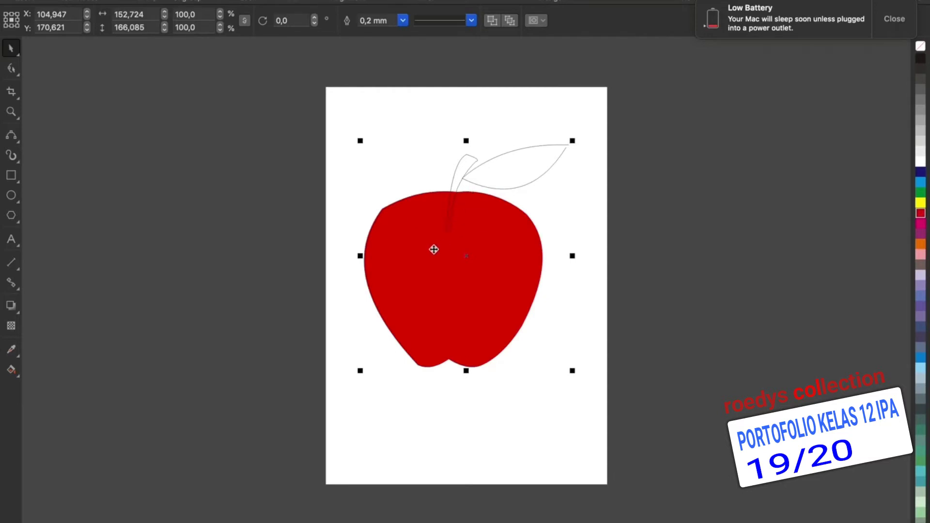
# Try to draw a curve across the upper part of the red apple body.
pyautogui.click(13, 138)
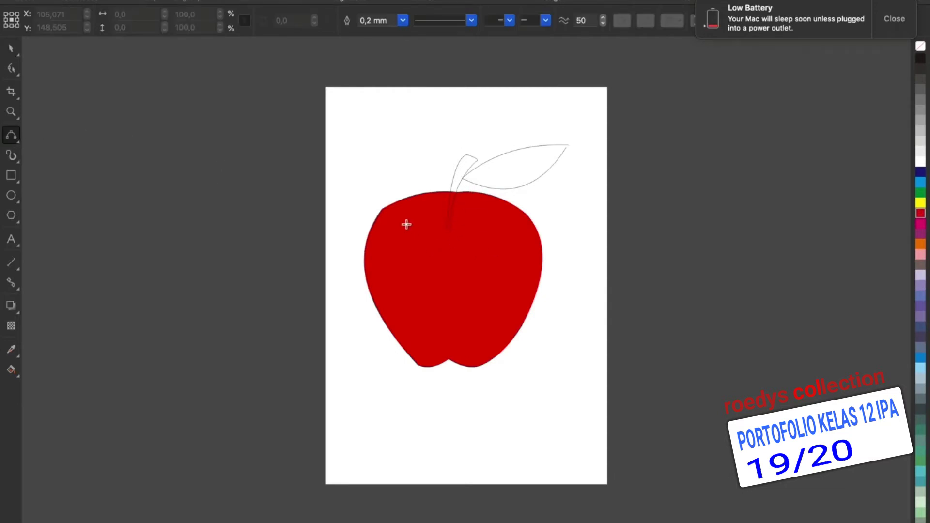
pyautogui.moveTo(410, 221); pyautogui.dragTo(511, 221)
pyautogui.click(10, 48)
# Shift the grouped apple slightly right and delete the leaf by removing its nodes.
pyautogui.moveTo(359, 124); pyautogui.dragTo(601, 402)
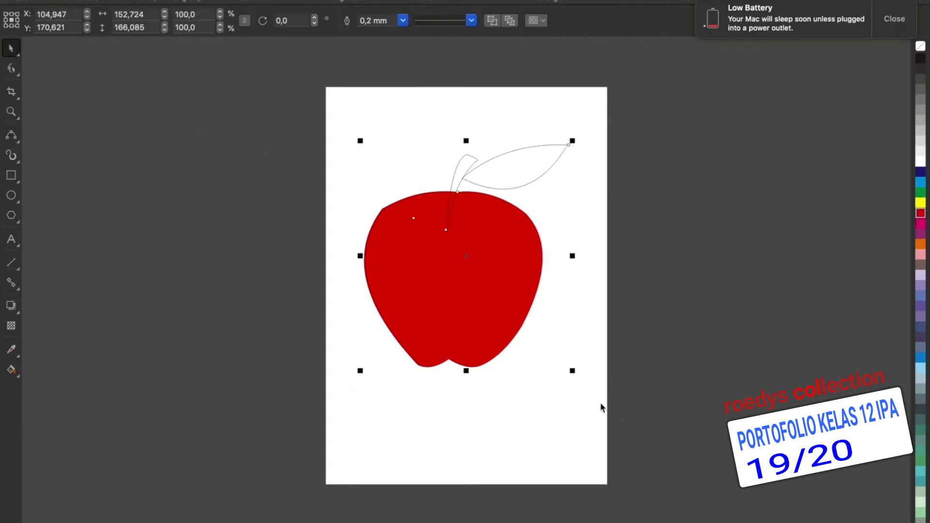
pyautogui.moveTo(475, 206); pyautogui.dragTo(583, 154)
pyautogui.press('F10')
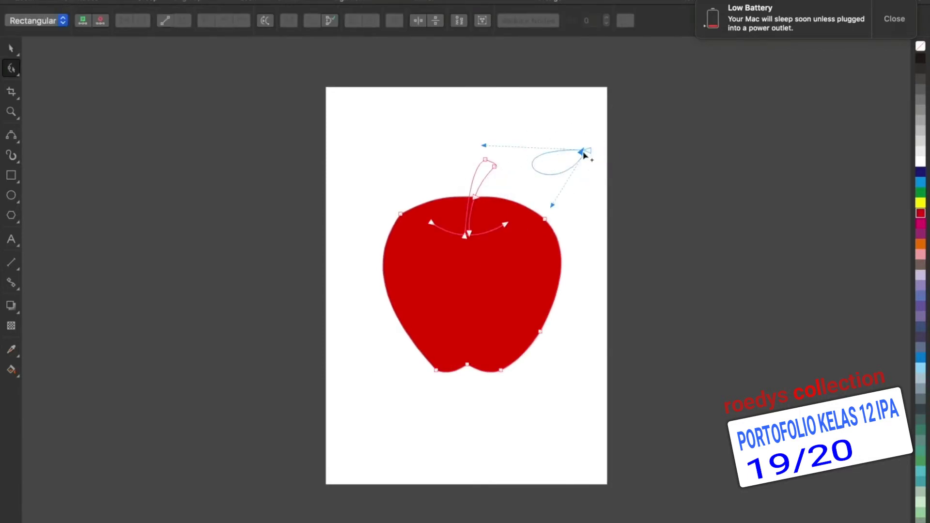
pyautogui.press('Delete')
# Delete the stem's nodes and the remaining curve segments above the apple, keeping only the red body.
pyautogui.click(483, 169)
pyautogui.moveTo(494, 167); pyautogui.dragTo(539, 147)
pyautogui.click(472, 182)
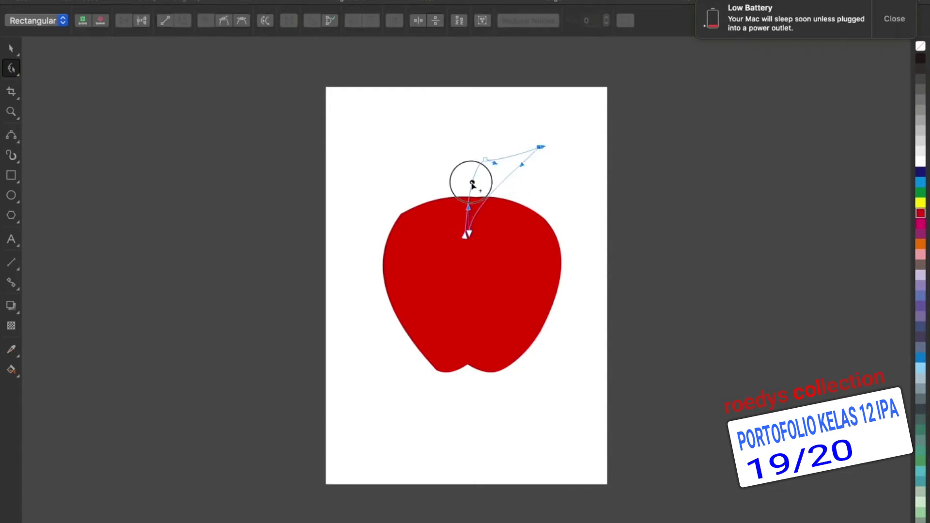
pyautogui.moveTo(472, 183); pyautogui.dragTo(544, 127)
pyautogui.moveTo(466, 235); pyautogui.dragTo(513, 157)
pyautogui.press('Delete')
pyautogui.click(513, 155)
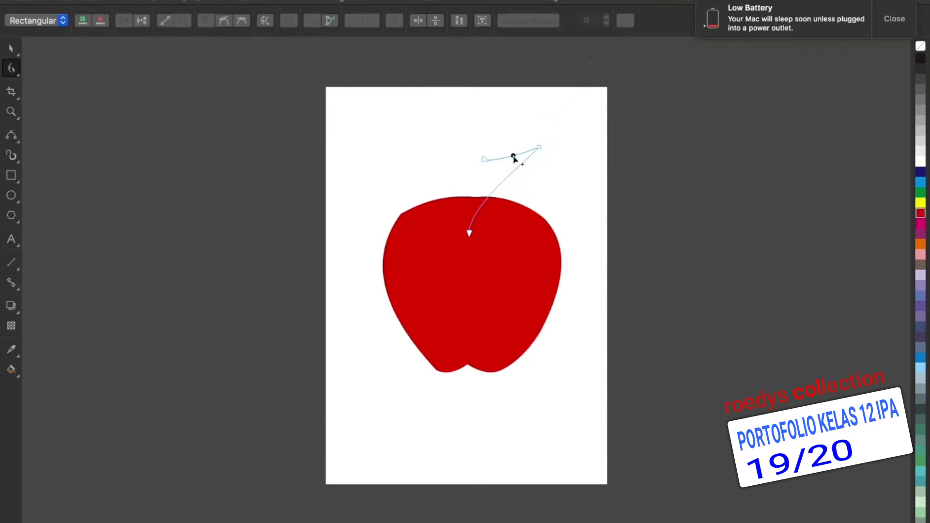
pyautogui.press('Delete')
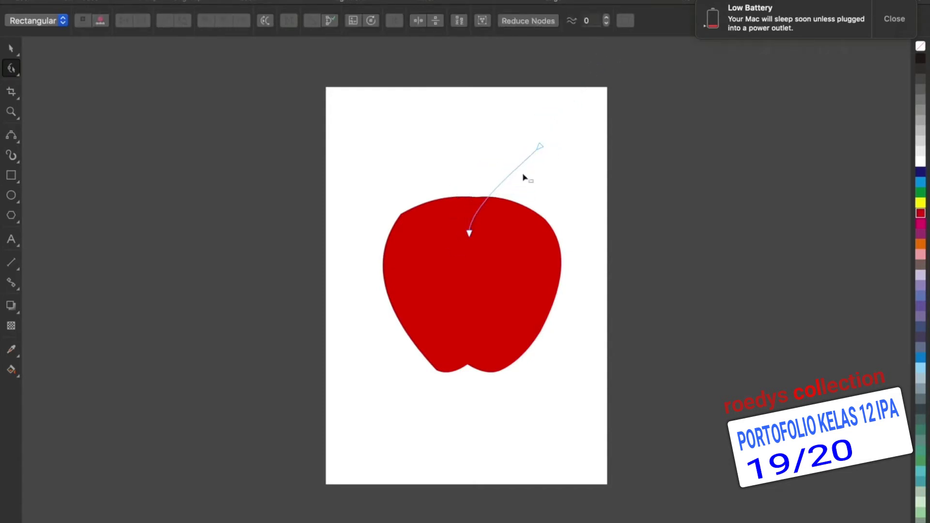
pyautogui.click(517, 168)
# Bulge the lower-left edge of the red apple body outward.
pyautogui.click(422, 286)
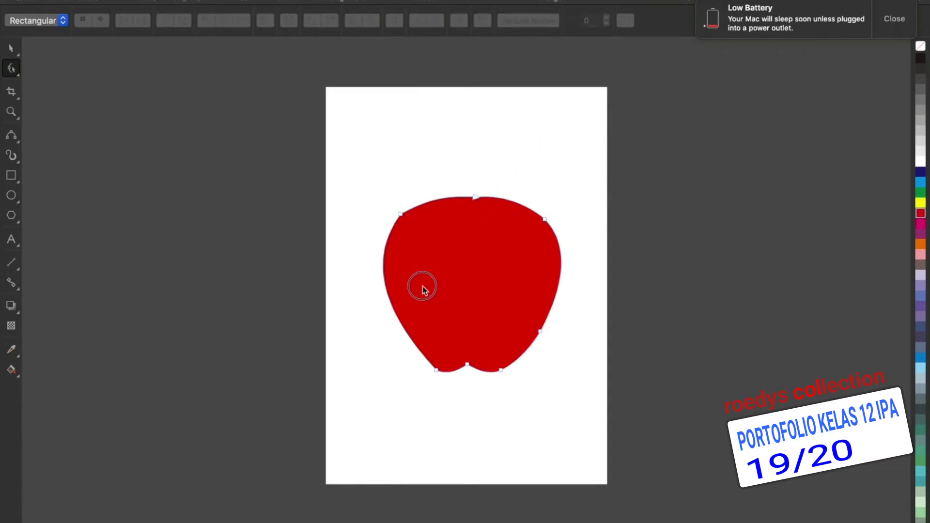
pyautogui.moveTo(401, 317); pyautogui.dragTo(391, 326)
pyautogui.click(486, 125)
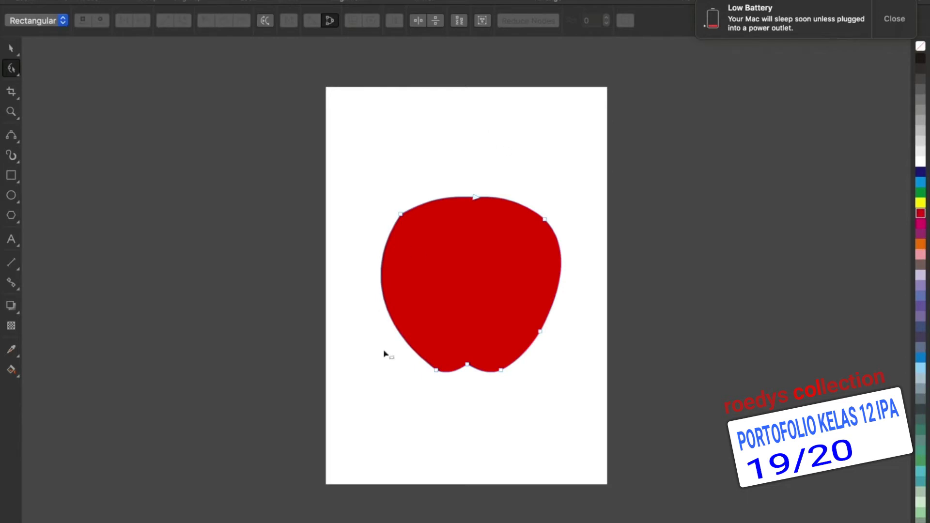
# Apply a diagonal red-to-white gradient from the body's upper left to its lower right, with the midpoint near the white end.
pyautogui.click(15, 372)
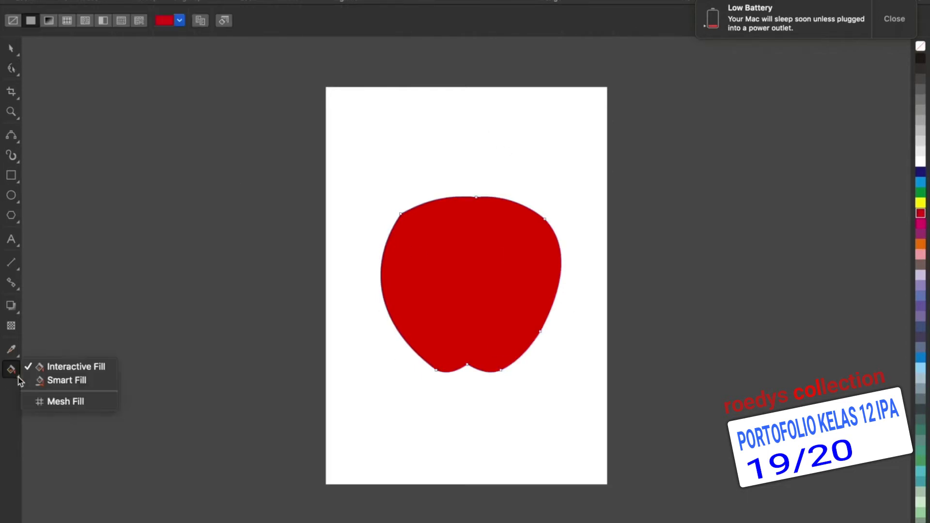
pyautogui.click(48, 366)
pyautogui.moveTo(394, 206); pyautogui.dragTo(523, 357)
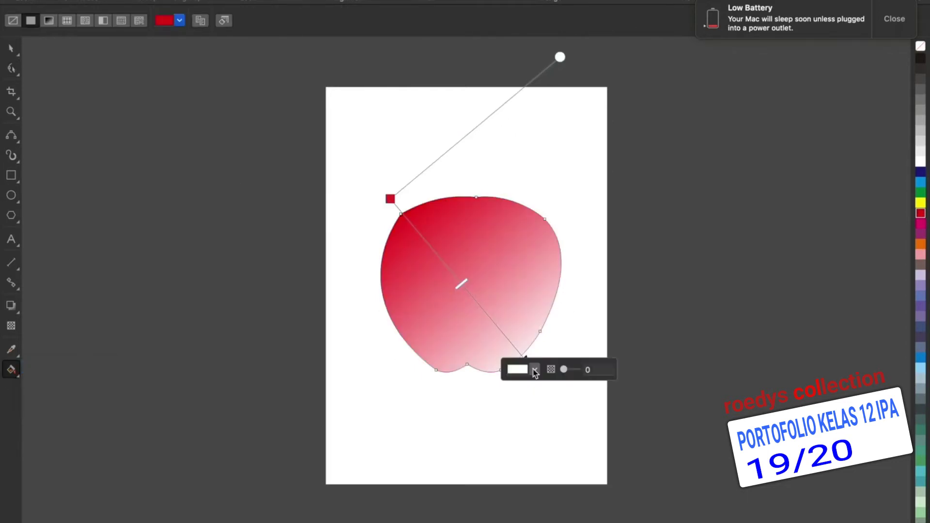
pyautogui.moveTo(462, 284); pyautogui.dragTo(517, 343)
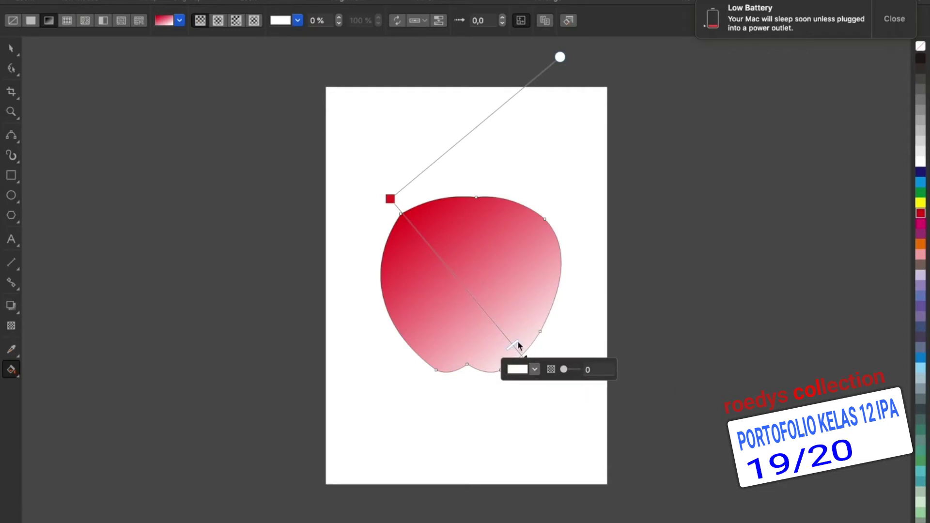
pyautogui.click(198, 212)
pyautogui.click(199, 214)
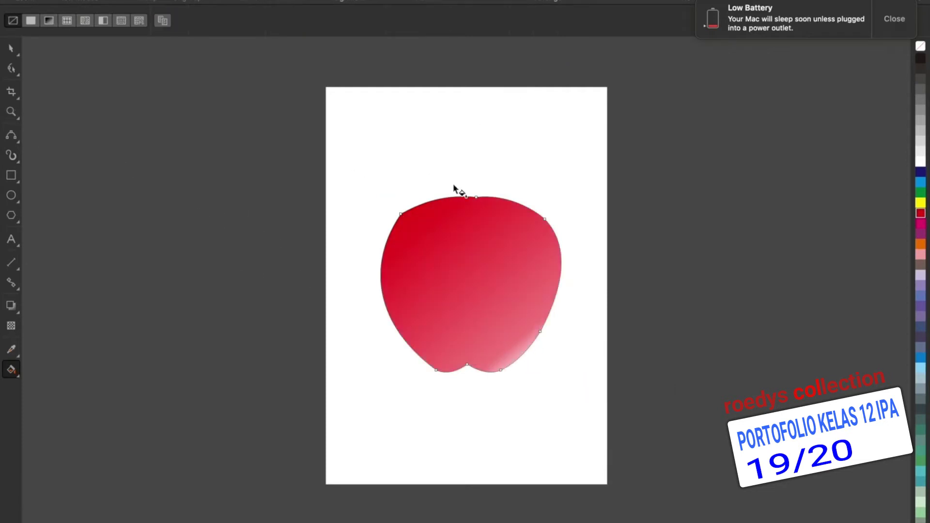
pyautogui.click(14, 158)
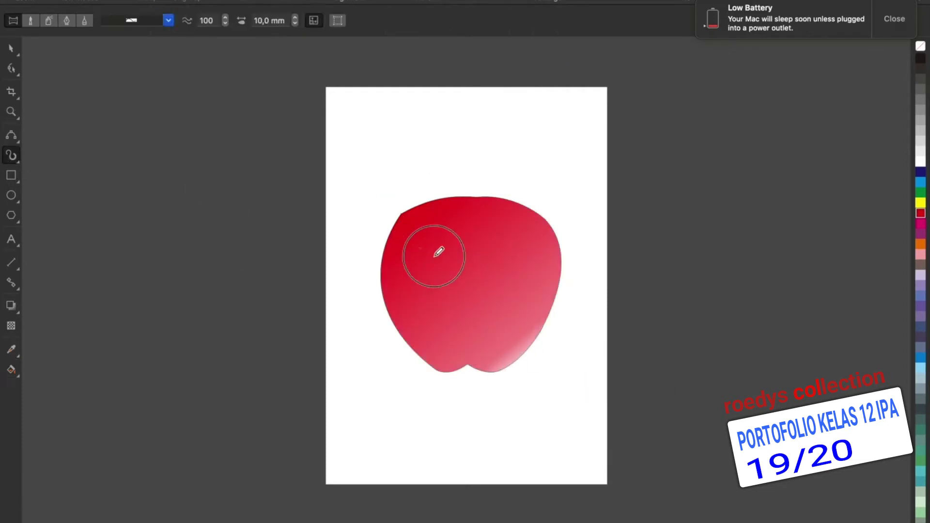
pyautogui.moveTo(416, 247); pyautogui.dragTo(527, 244)
pyautogui.press('Delete')
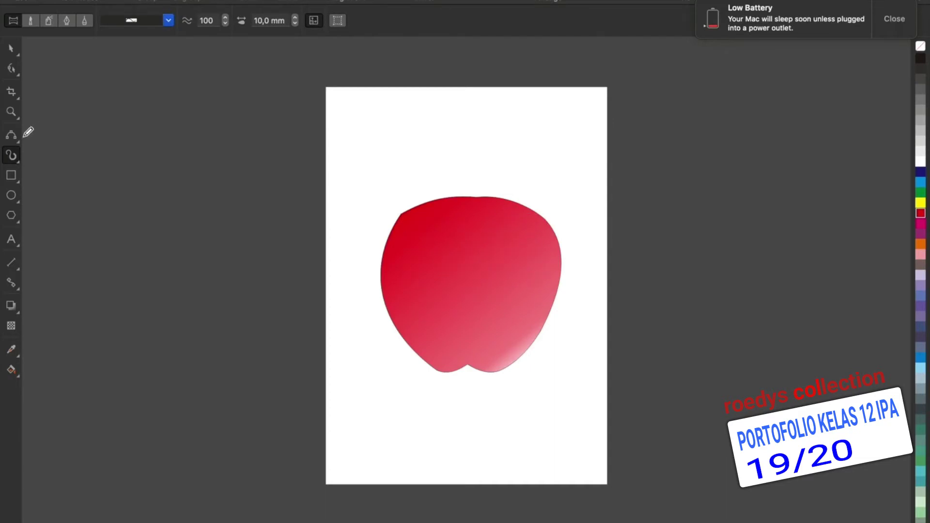
pyautogui.click(14, 140)
pyautogui.click(472, 21)
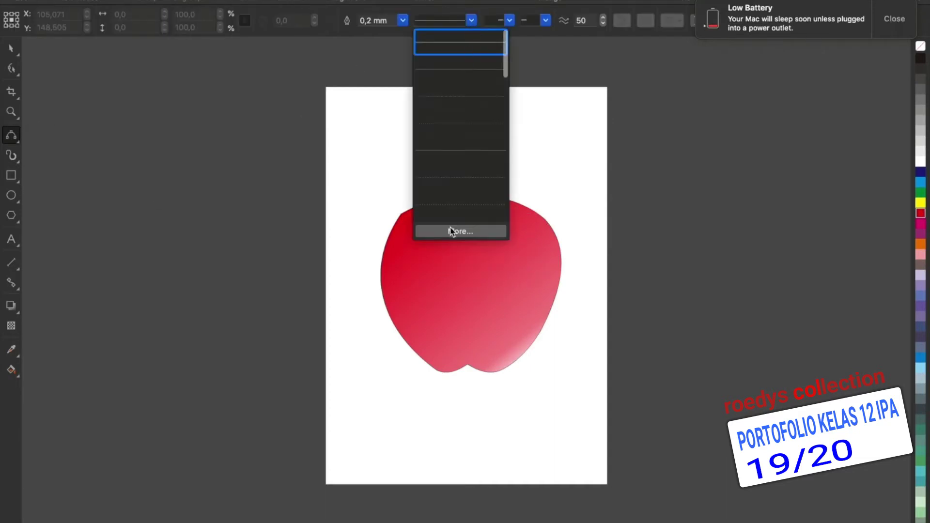
pyautogui.click(402, 20)
pyautogui.click(402, 21)
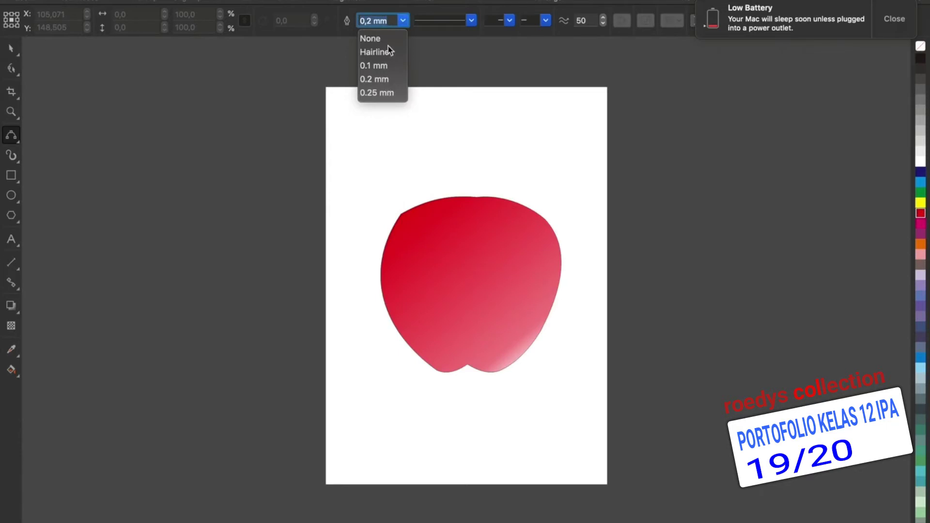
pyautogui.click(389, 96)
pyautogui.click(484, 202)
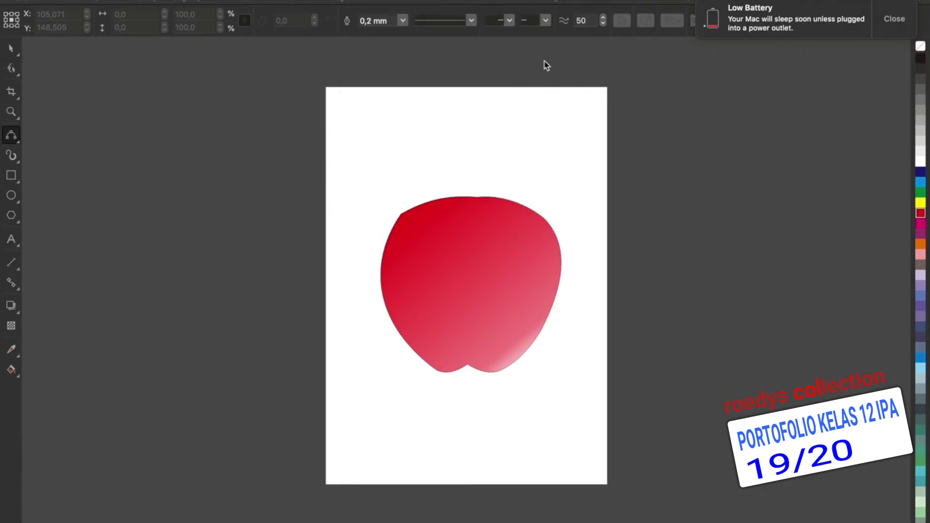
# Try to draw a shallow sagging curve about 66 mm wide across the upper part of the apple.
pyautogui.moveTo(424, 229)
pyautogui.mouseDown()
pyautogui.moveTo(459, 243)
pyautogui.moveTo(511, 227)
pyautogui.mouseUp()
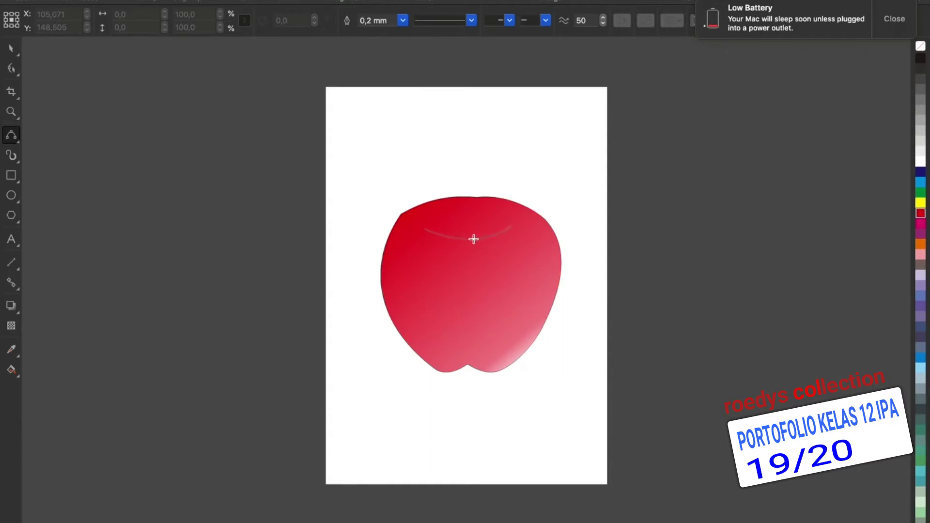
pyautogui.click(473, 239)
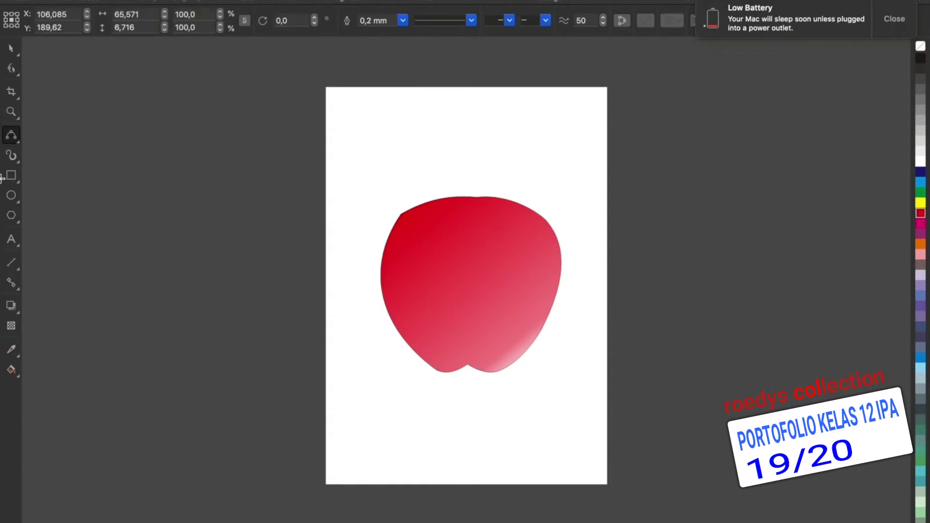
pyautogui.press('Escape')
pyautogui.click(9, 52)
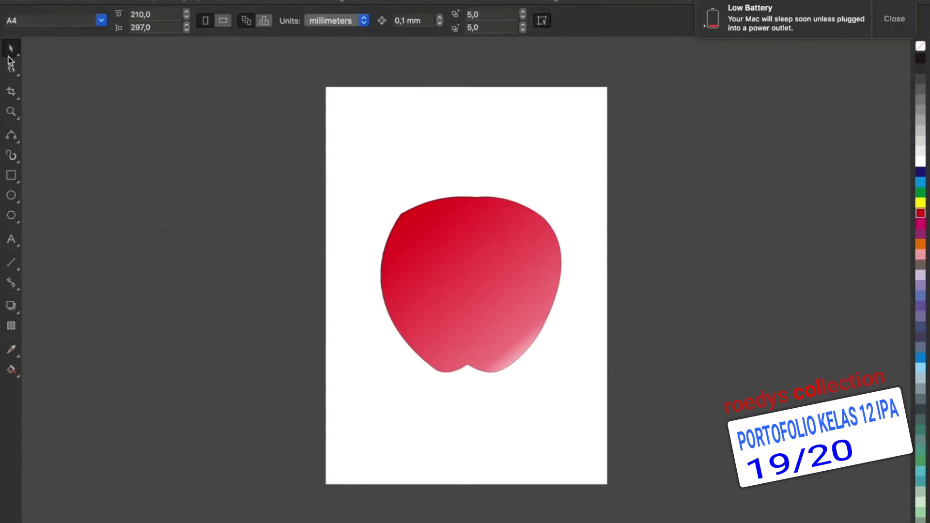
# Draw a shallow sagging curve about 52 mm wide near the apple's upper edge and set its outline width to 1 mm.
pyautogui.click(11, 137)
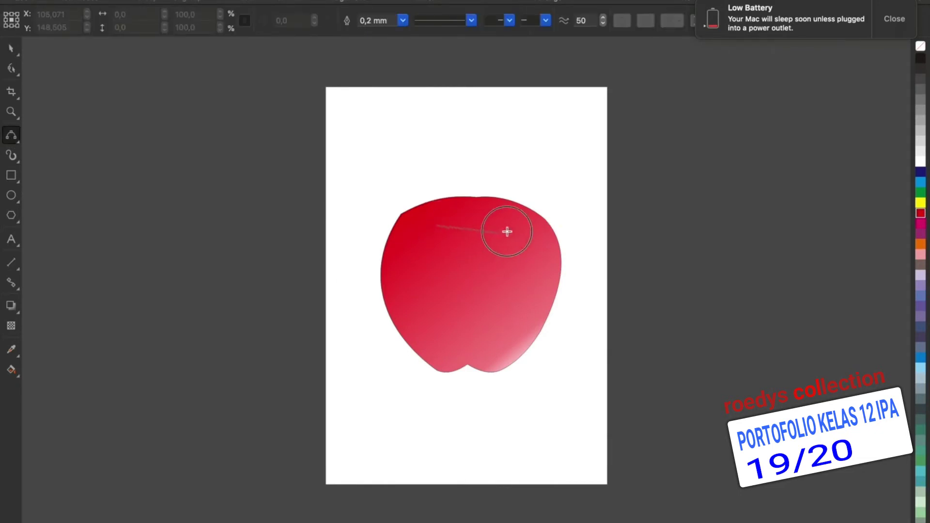
pyautogui.click(472, 228)
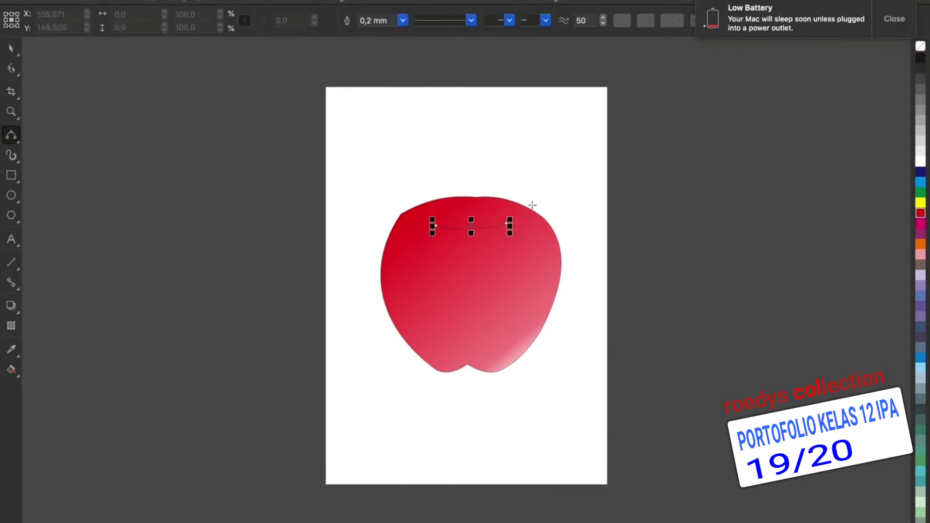
pyautogui.click(472, 20)
pyautogui.click(454, 22)
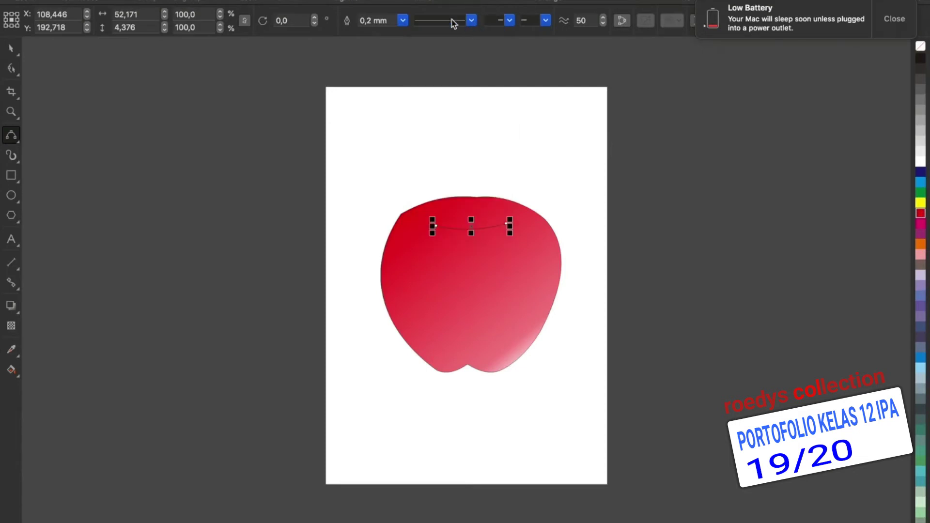
pyautogui.click(315, 19)
pyautogui.click(403, 20)
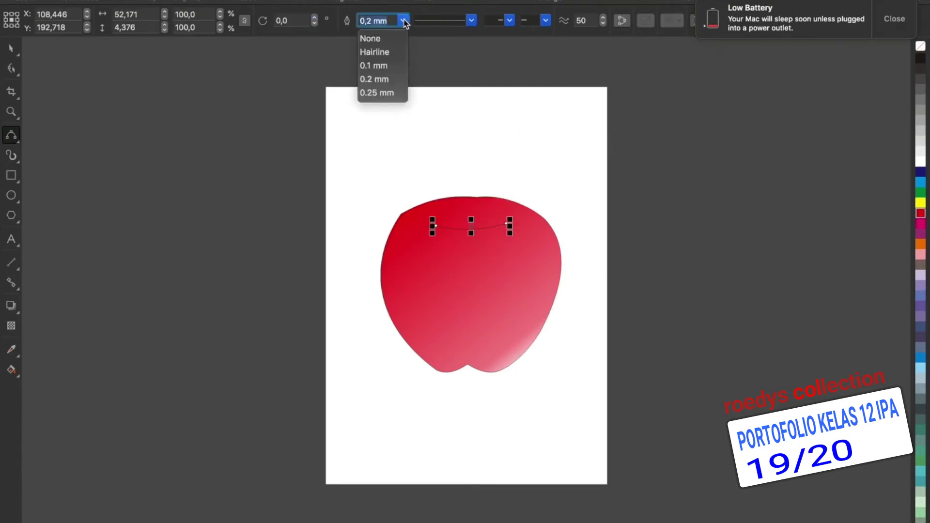
pyautogui.click(372, 94)
pyautogui.click(893, 20)
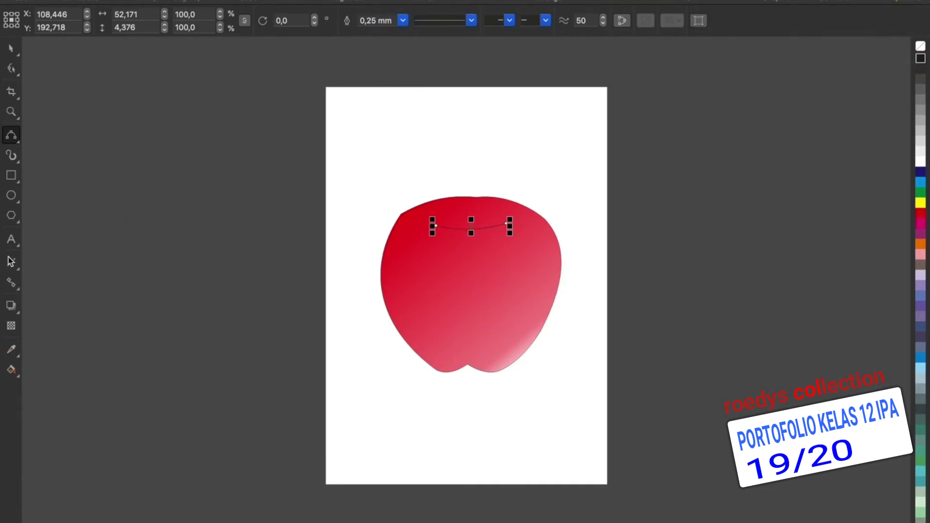
pyautogui.click(403, 22)
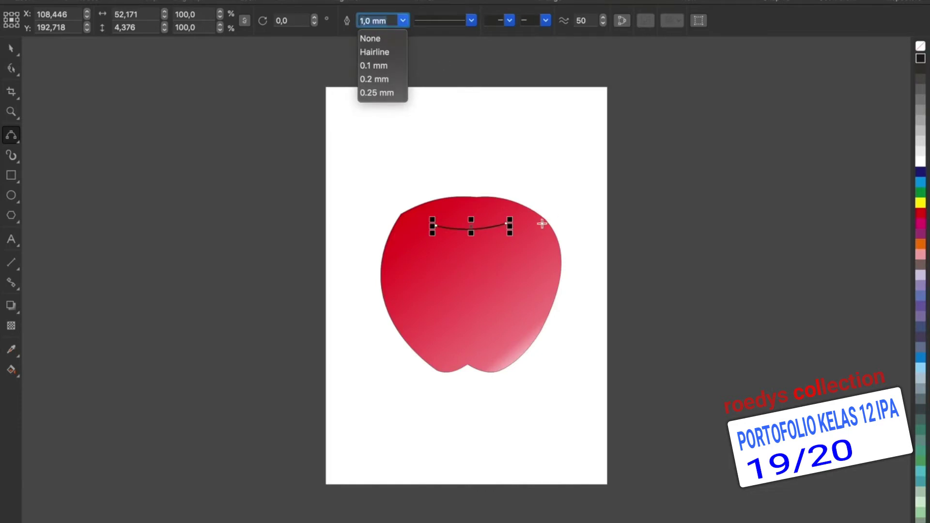
# Set the red apple body's outline width to 1 mm.
pyautogui.click(13, 47)
pyautogui.click(7, 52)
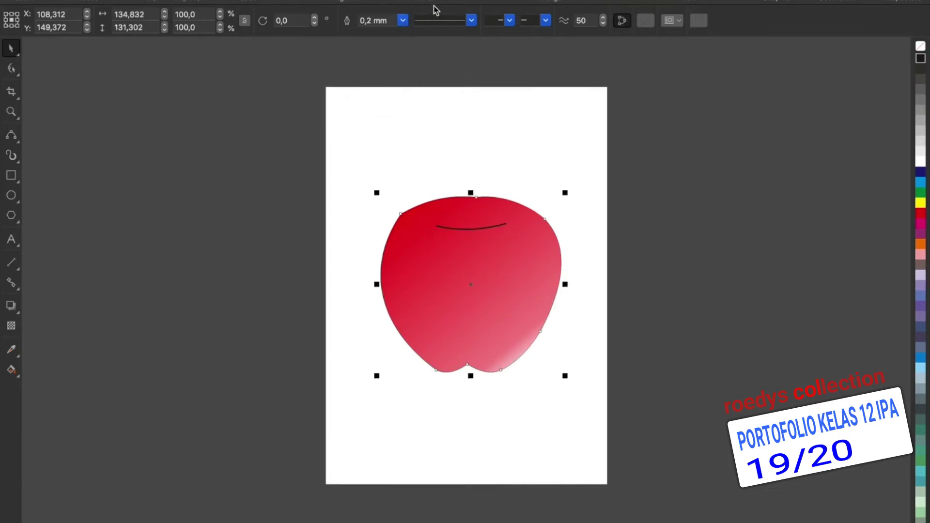
pyautogui.moveTo(388, 21); pyautogui.dragTo(346, 6)
pyautogui.write('1')
pyautogui.press('Return')
pyautogui.click(515, 127)
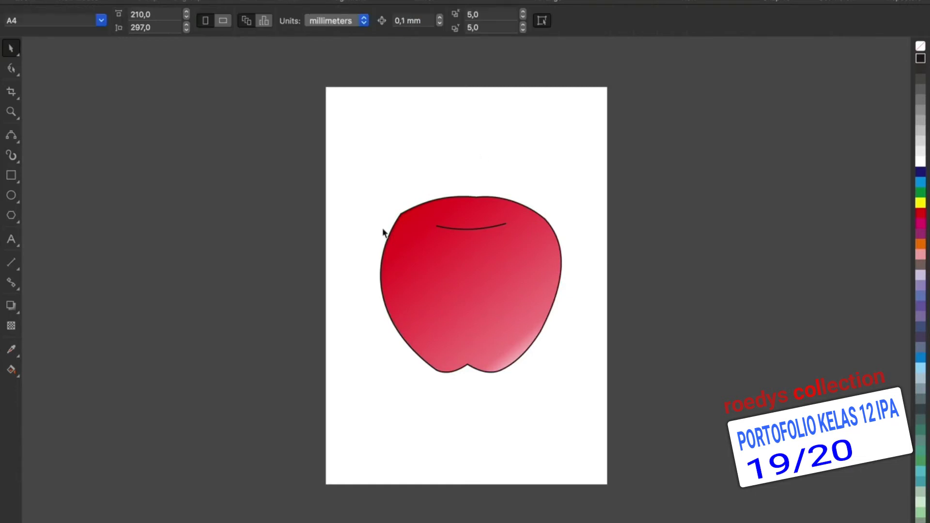
# Move the upper-left corner node of the apple body slightly down and outward.
pyautogui.press('F10')
pyautogui.click(403, 217)
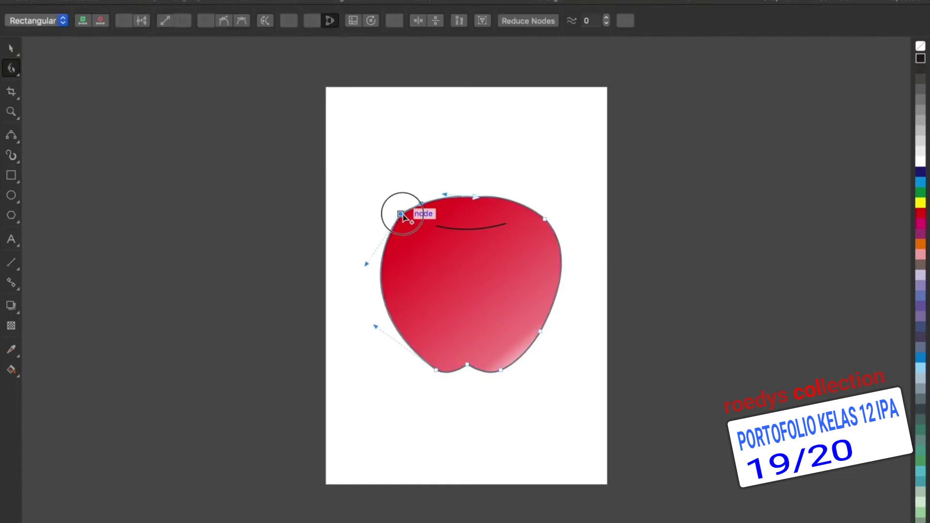
pyautogui.moveTo(403, 216); pyautogui.dragTo(399, 218)
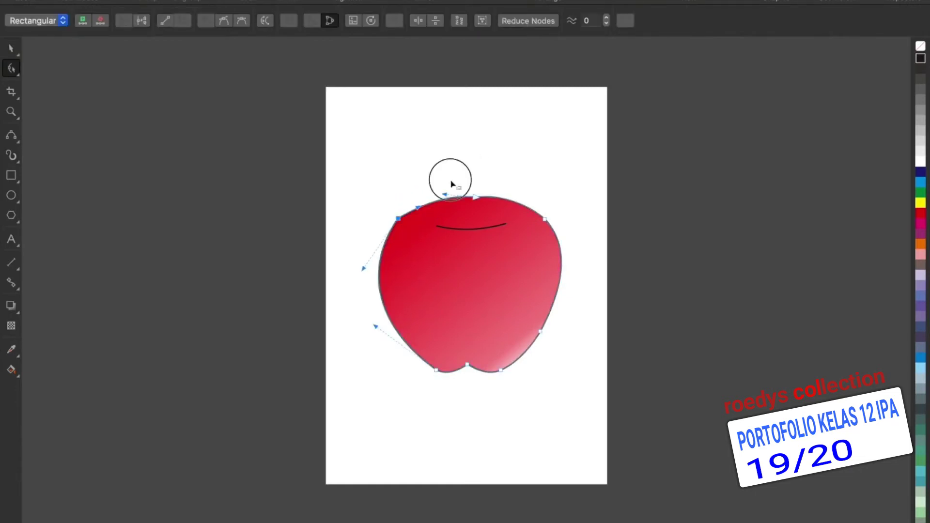
pyautogui.click(273, 260)
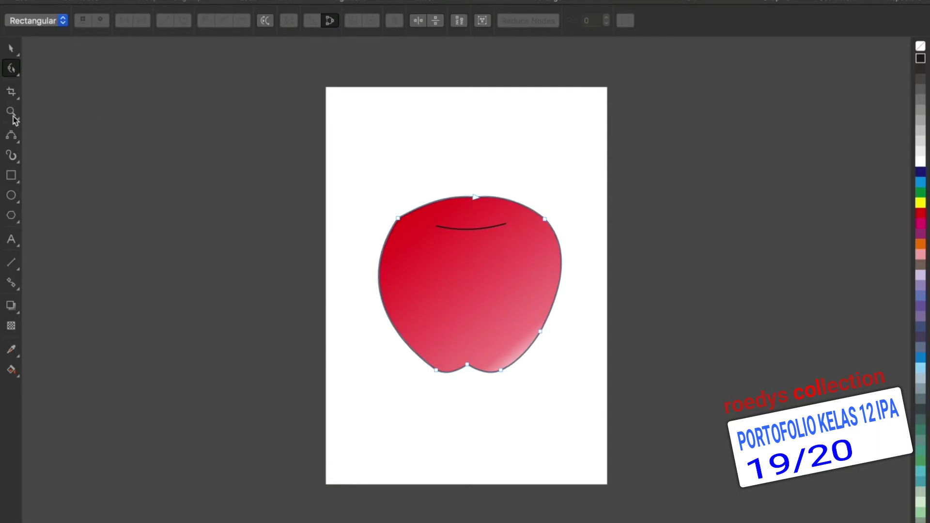
# Draw a curved stem about 23 mm wide and 59 mm high above the apple and fill it brown.
pyautogui.click(10, 154)
pyautogui.click(12, 138)
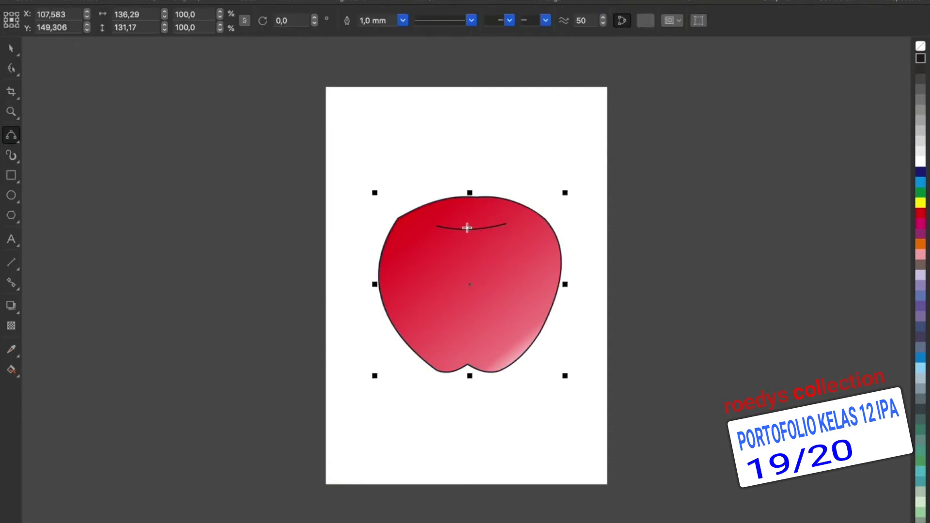
pyautogui.moveTo(470, 226); pyautogui.dragTo(468, 161)
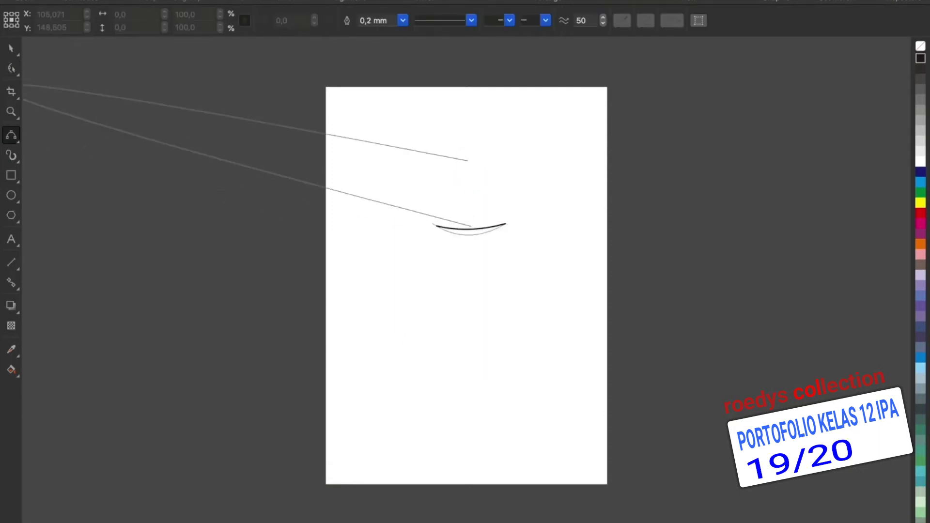
pyautogui.click(53, 1)
pyautogui.click(145, 1)
pyautogui.click(103, 1)
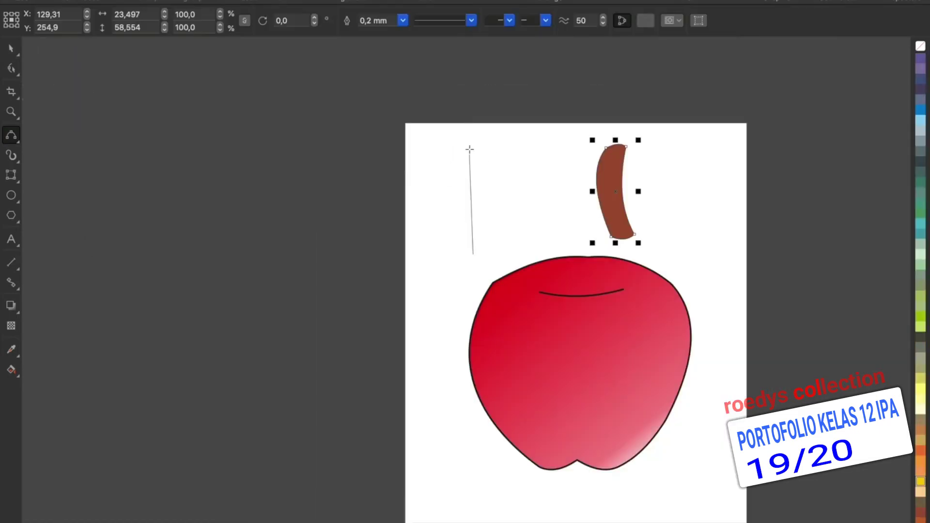
# Draw a second curved stem about 22 mm wide and 70 mm high beside the first and fill it brown.
pyautogui.moveTo(473, 192); pyautogui.dragTo(451, 188)
pyautogui.click(453, 199)
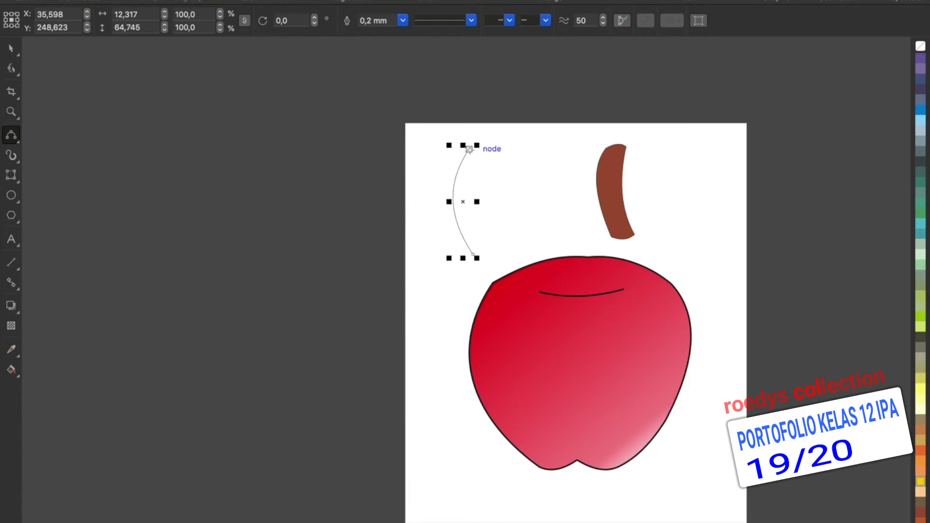
pyautogui.moveTo(469, 149); pyautogui.dragTo(477, 197)
pyautogui.moveTo(487, 252); pyautogui.dragTo(473, 254)
pyautogui.click(12, 48)
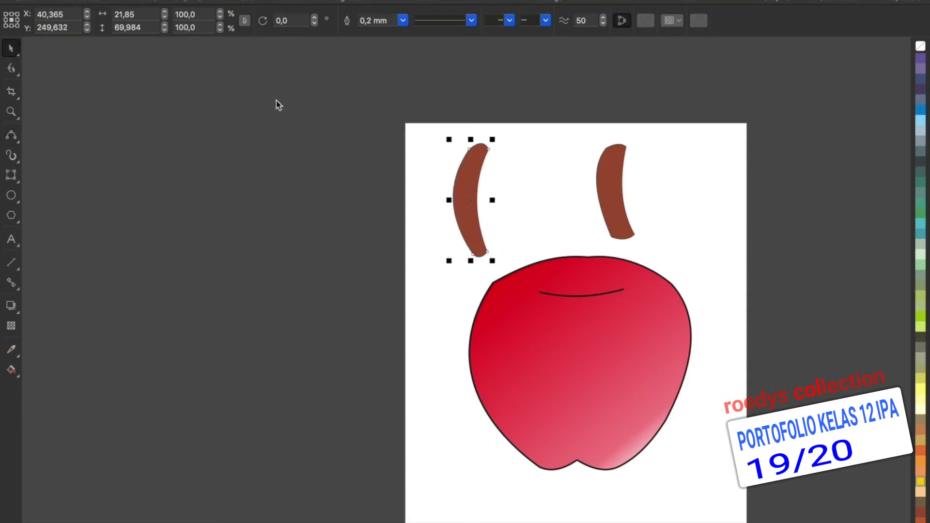
# Delete the first brown stem and move the new one onto the middle of the apple's top.
pyautogui.click(608, 189)
pyautogui.press('Delete')
pyautogui.moveTo(476, 179); pyautogui.dragTo(575, 216)
# Nudge the stem slightly down and right so its base rests on the sagging curve.
pyautogui.click(614, 290)
pyautogui.press('F10')
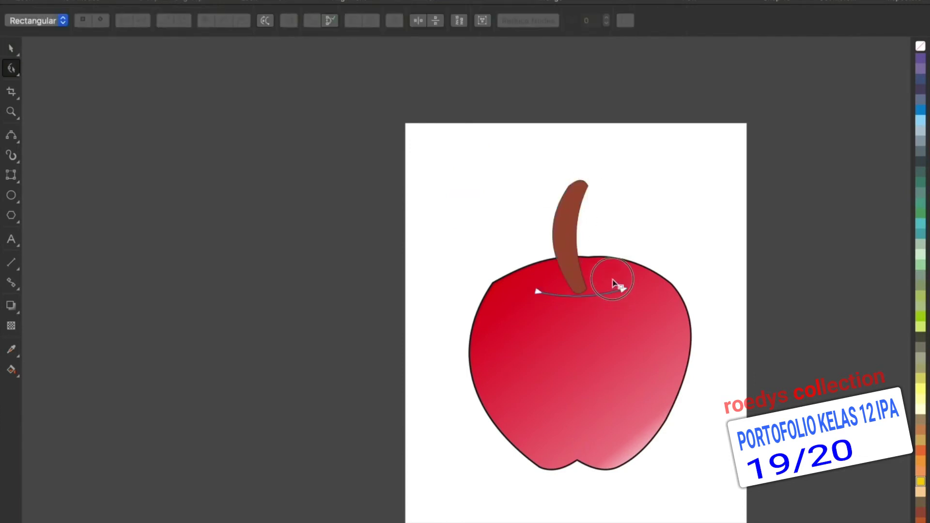
pyautogui.click(564, 213)
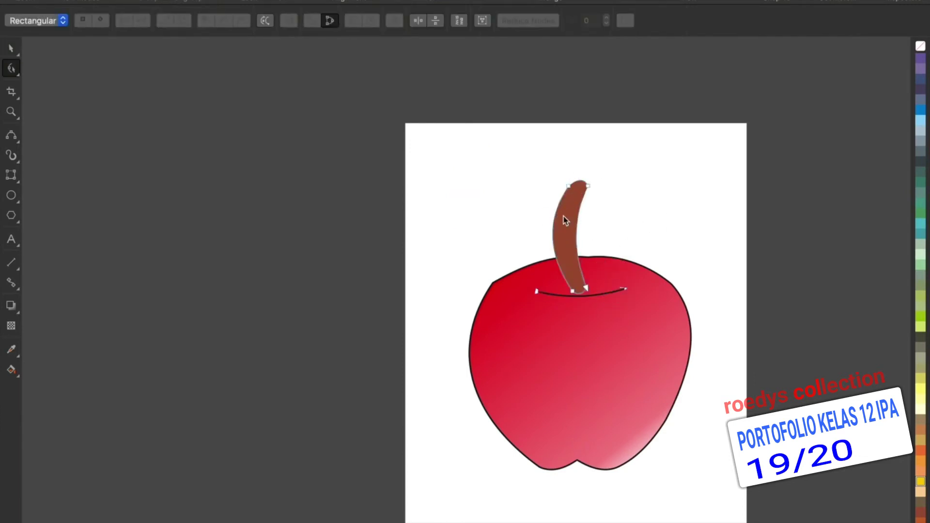
pyautogui.click(8, 49)
pyautogui.moveTo(577, 276); pyautogui.dragTo(578, 280)
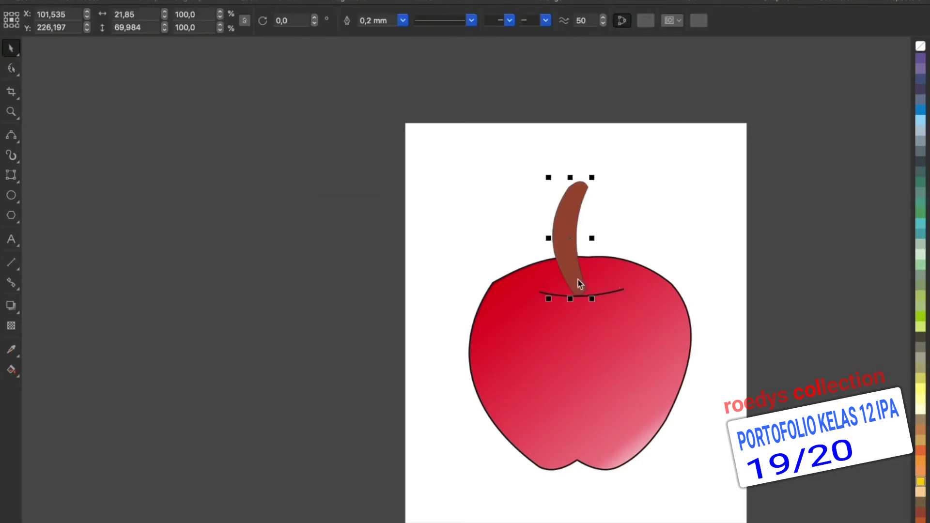
pyautogui.press('F10')
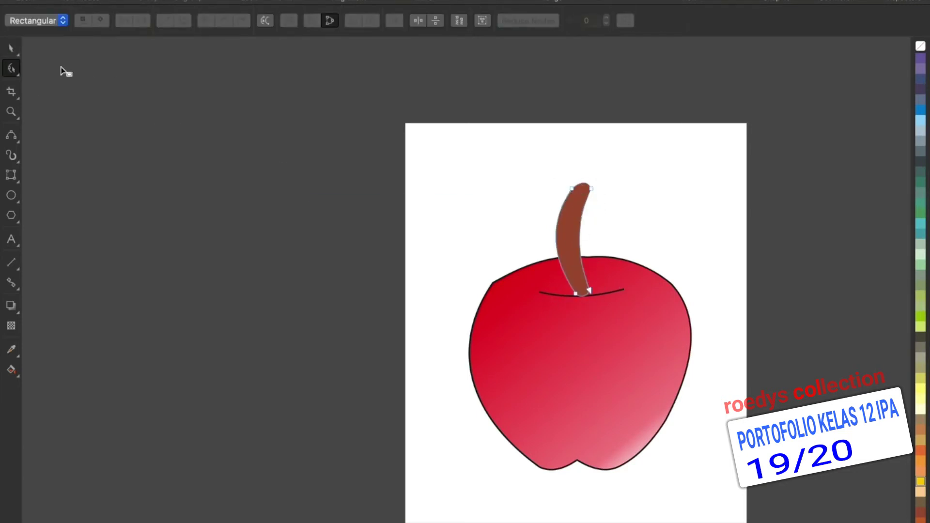
pyautogui.press('space')
pyautogui.press('F10')
pyautogui.press('space')
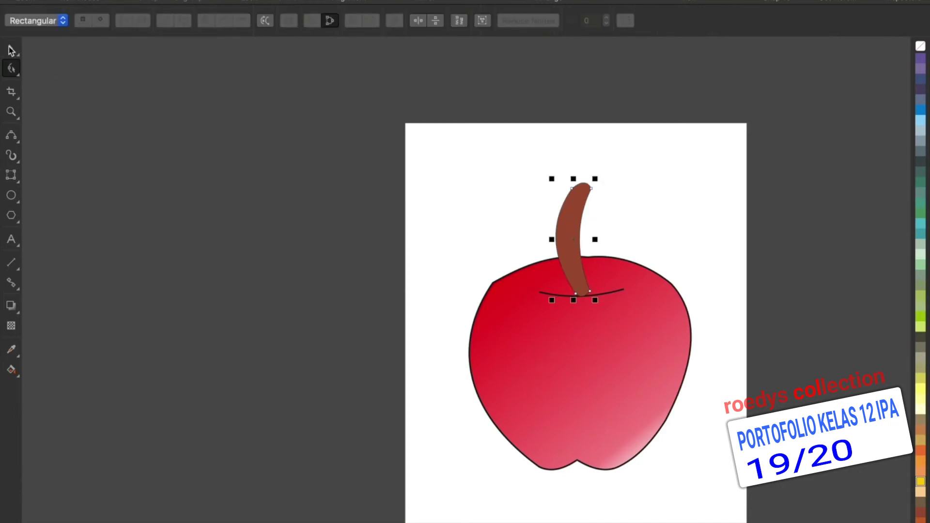
# Rotate the stem about 15° clockwise and shift it right to recentre its base on the sagging curve.
pyautogui.click(581, 191)
pyautogui.moveTo(546, 173); pyautogui.dragTo(564, 170)
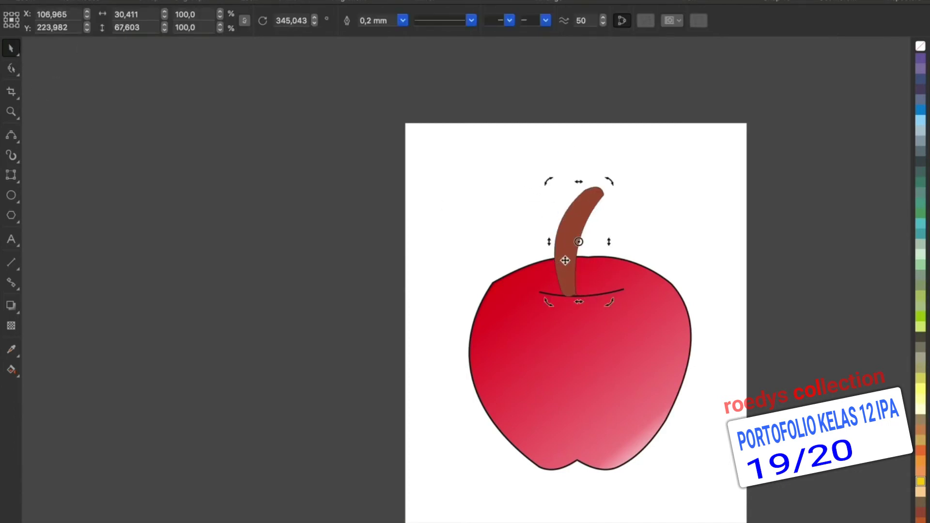
pyautogui.moveTo(562, 263); pyautogui.dragTo(573, 260)
# Set the brown stem's outline width to 1 mm.
pyautogui.click(395, 18)
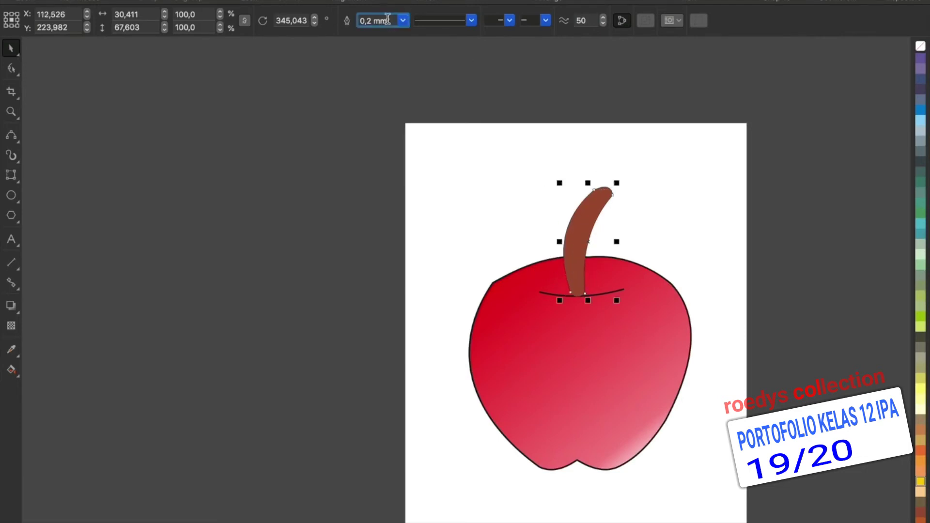
pyautogui.write('1')
pyautogui.press('Return')
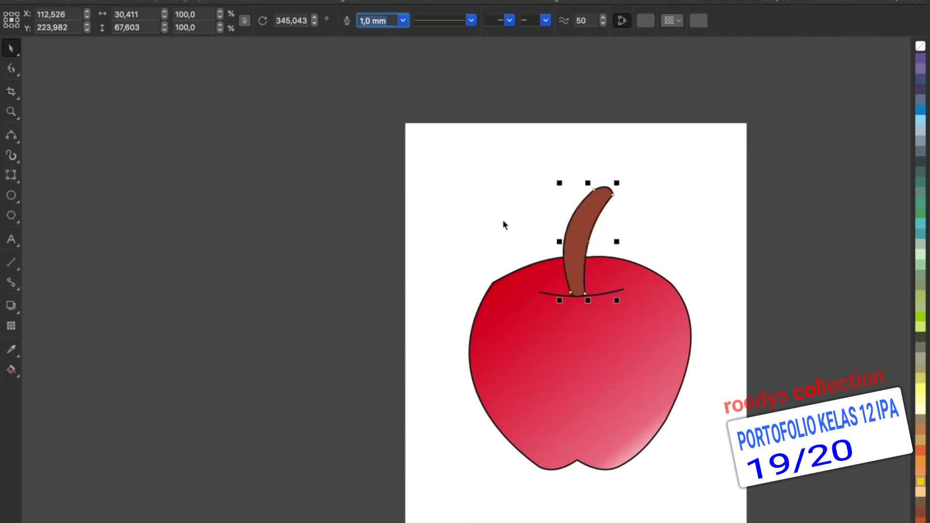
# Draw a second sagging curve about 50 mm wide just above the first and set its outline width to 1 mm.
pyautogui.click(11, 138)
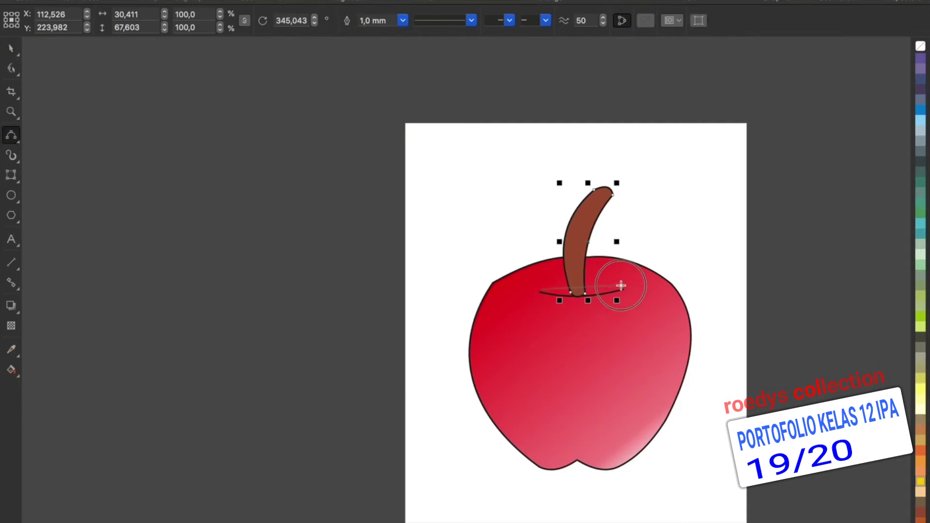
pyautogui.click(582, 294)
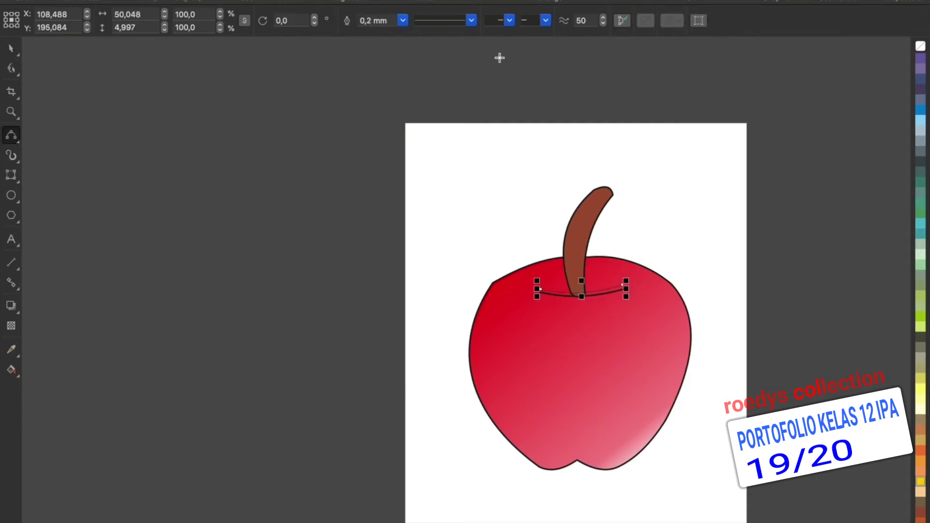
pyautogui.click(394, 19)
pyautogui.write('1,')
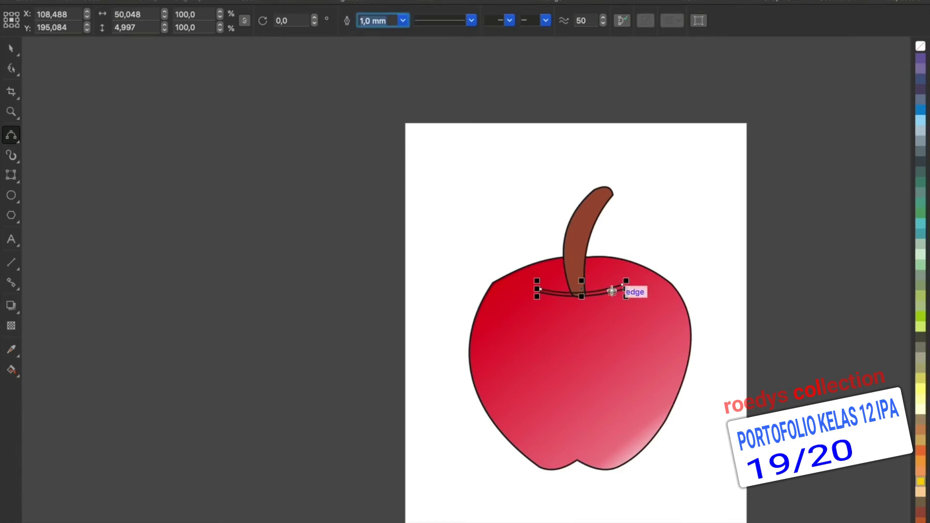
# Move the second sagging curve down so it nearly overlaps the first one under the stem.
pyautogui.press('space')
pyautogui.moveTo(599, 299); pyautogui.dragTo(622, 290)
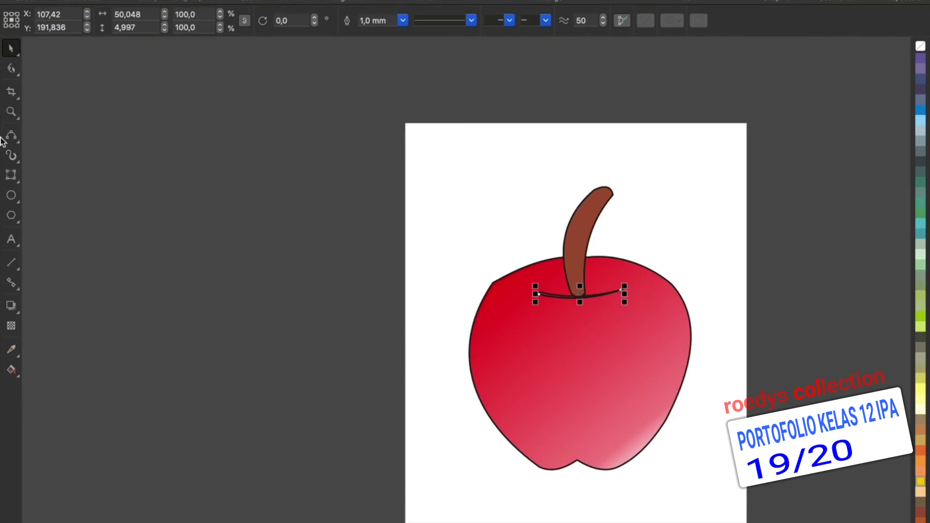
pyautogui.click(23, 95)
# Draw a shallower sagging curve about 50 mm wide between the existing curve's ends and set its outline width to 1 mm.
pyautogui.click(12, 138)
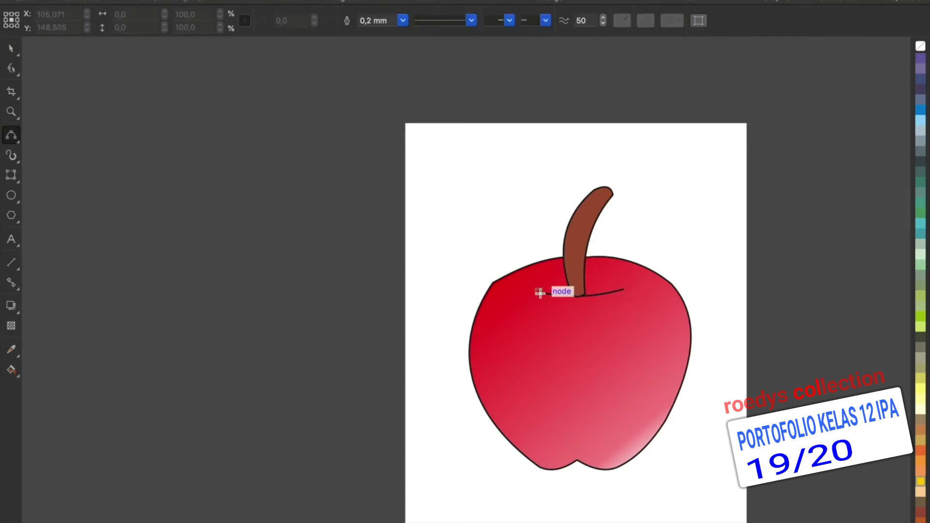
pyautogui.moveTo(539, 292); pyautogui.dragTo(622, 290)
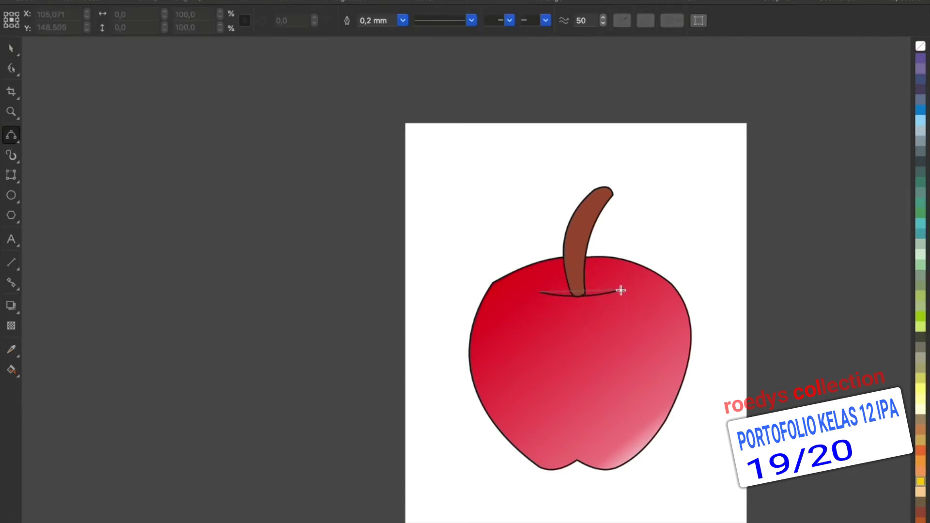
pyautogui.click(584, 294)
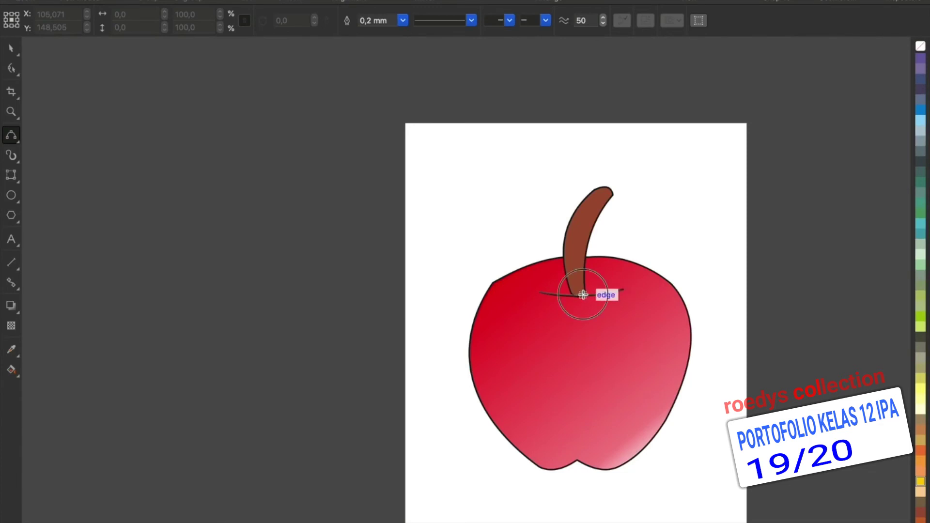
pyautogui.click(382, 20)
pyautogui.click(348, 280)
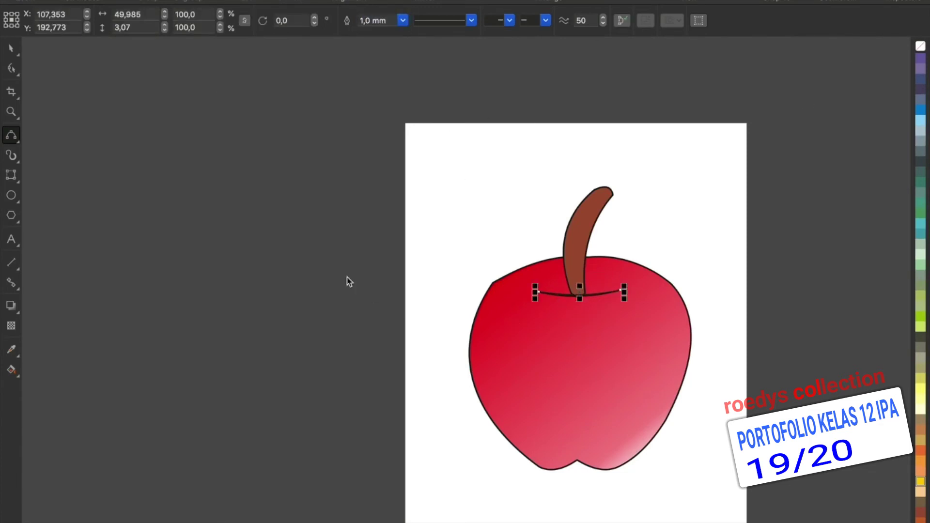
pyautogui.click(10, 48)
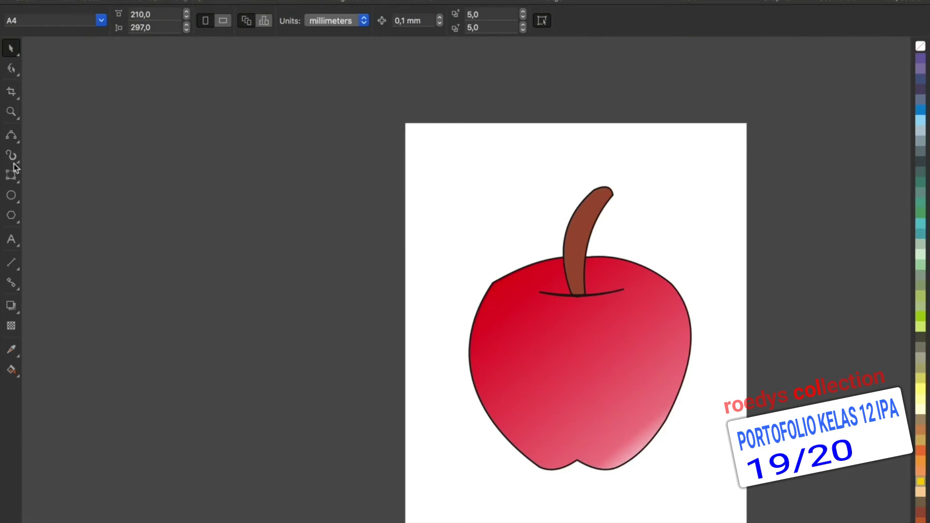
# Draw a closed pointed leaf about 37 by 33 mm in the empty area up and left of the stem and fill it lime green.
pyautogui.click(11, 137)
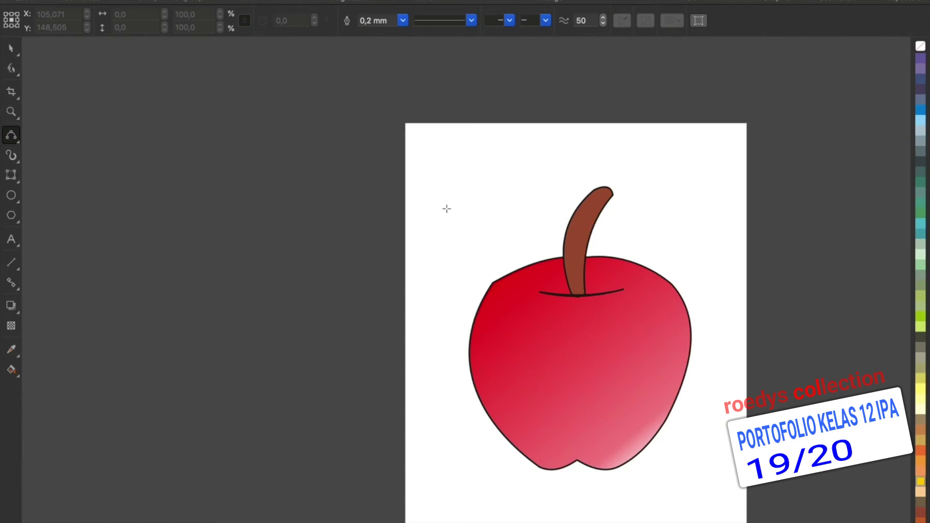
pyautogui.moveTo(447, 209); pyautogui.dragTo(506, 157)
pyautogui.click(466, 169)
pyautogui.moveTo(447, 210)
pyautogui.mouseDown()
pyautogui.moveTo(494, 153)
pyautogui.moveTo(506, 157)
pyautogui.mouseUp()
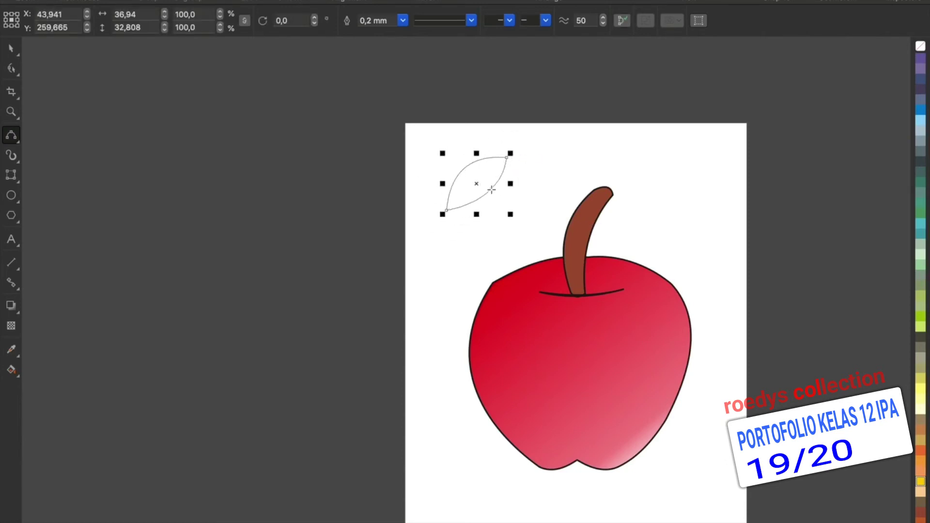
pyautogui.click(491, 190)
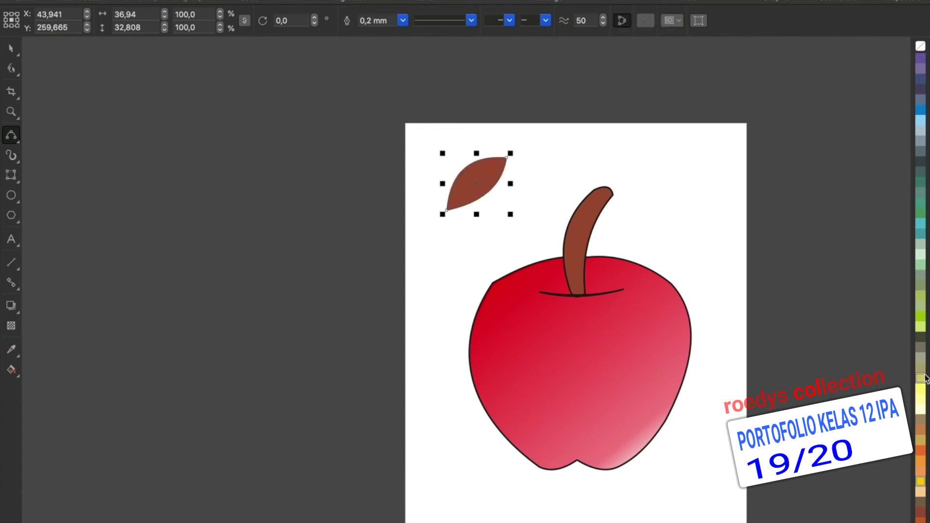
pyautogui.click(920, 318)
# Move the leaf beside the stem, rotate it about 14° clockwise and rest its base against the stem's right edge.
pyautogui.click(12, 50)
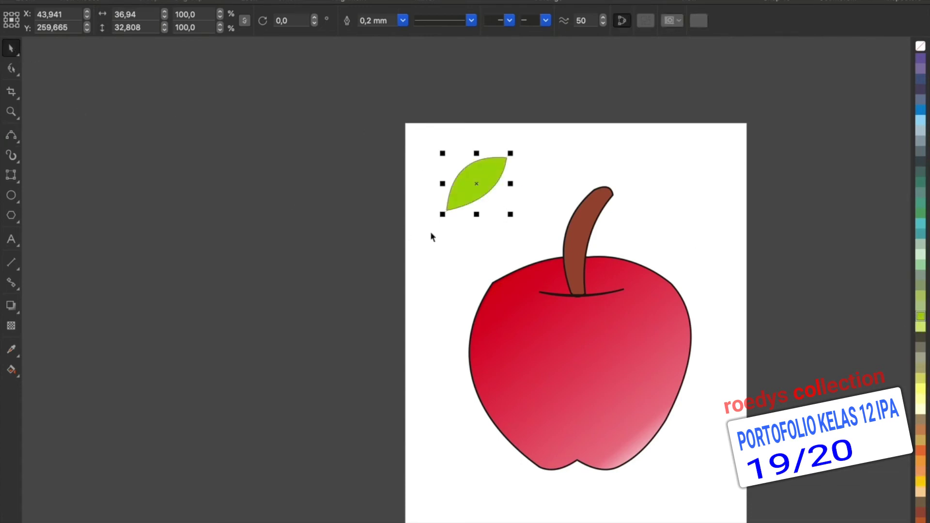
pyautogui.moveTo(482, 193); pyautogui.dragTo(623, 215)
pyautogui.press('F10')
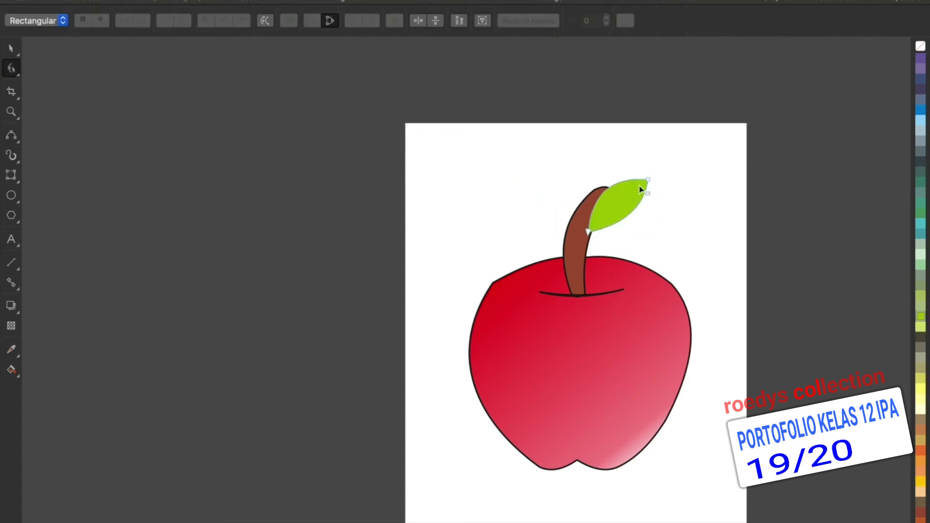
pyautogui.click(10, 49)
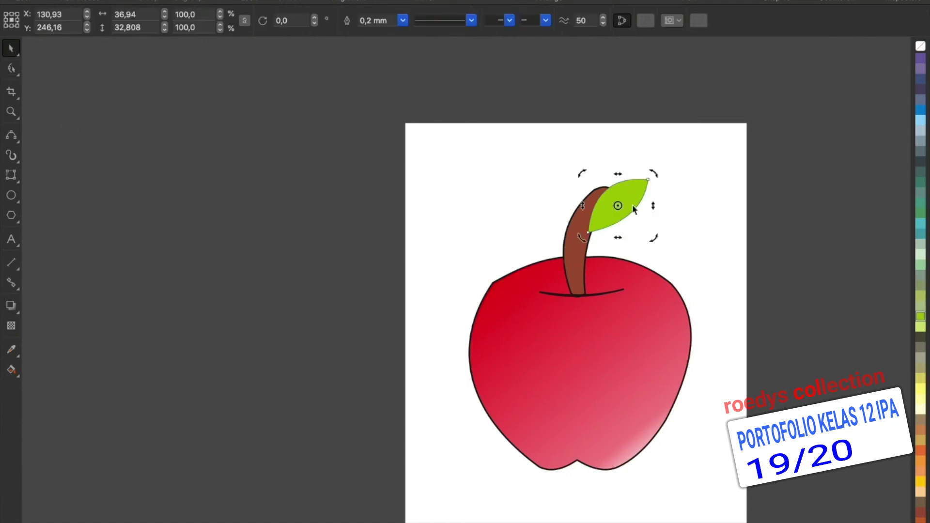
pyautogui.moveTo(659, 176); pyautogui.dragTo(664, 187)
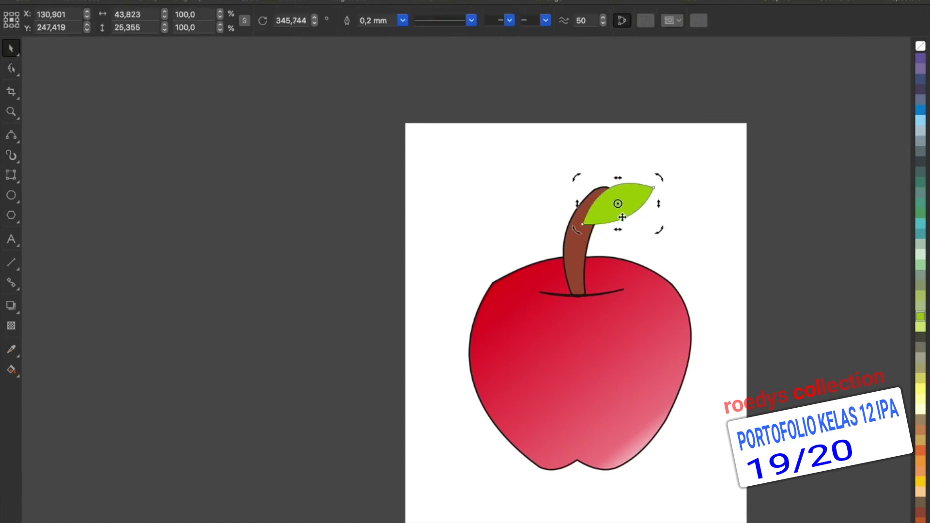
pyautogui.moveTo(622, 217); pyautogui.dragTo(630, 232)
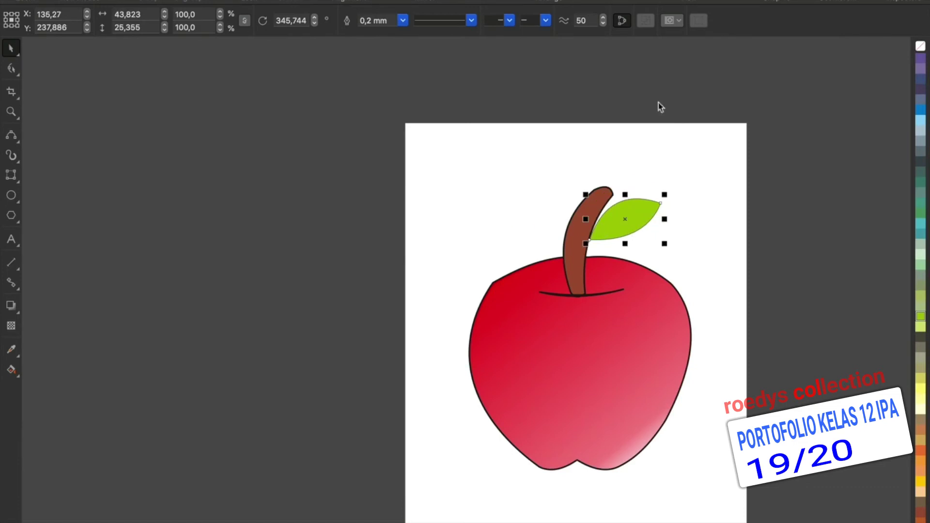
# Set the leaf's outline width to 1 mm.
pyautogui.click(394, 20)
pyautogui.press('BackSpace')
pyautogui.write('1')
pyautogui.press('Return')
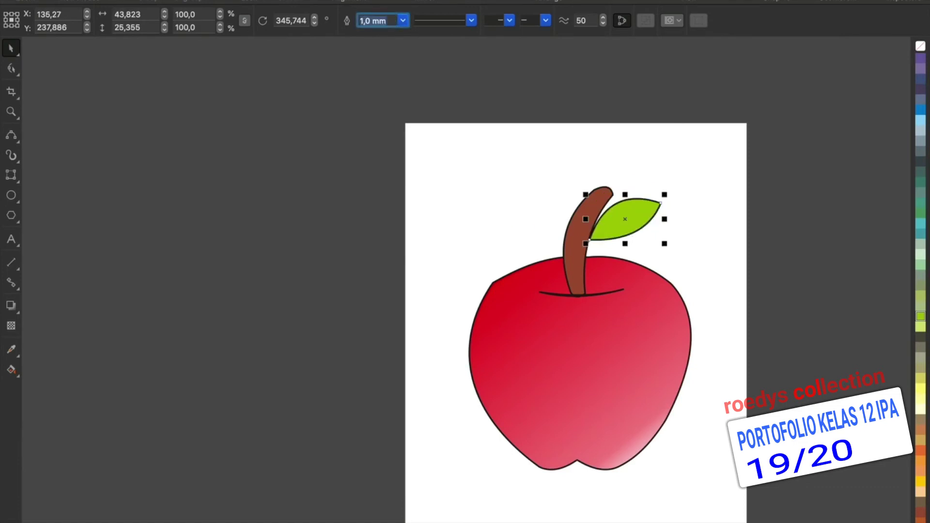
pyautogui.click(274, 202)
# Apply a linear gradient down the stem from brown near its tip to white toward its base.
pyautogui.scroll(-3, 275, 203)
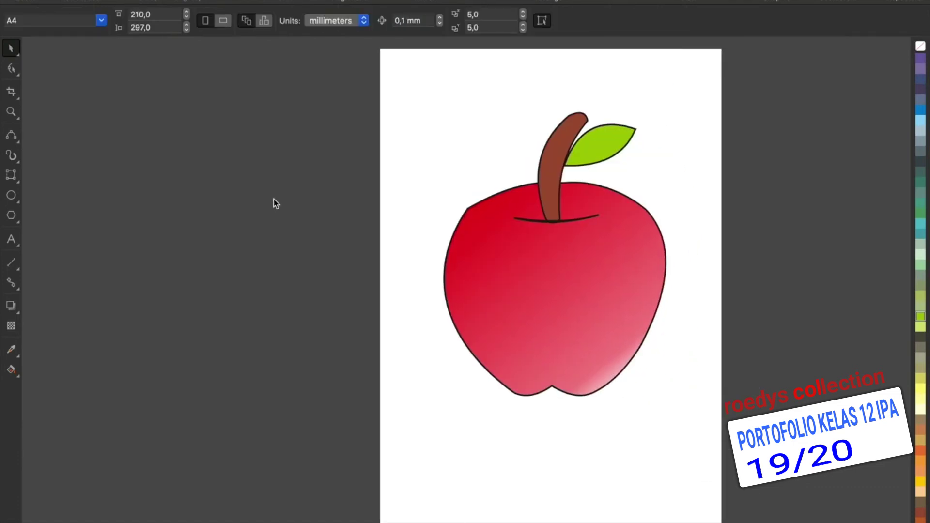
pyautogui.click(14, 369)
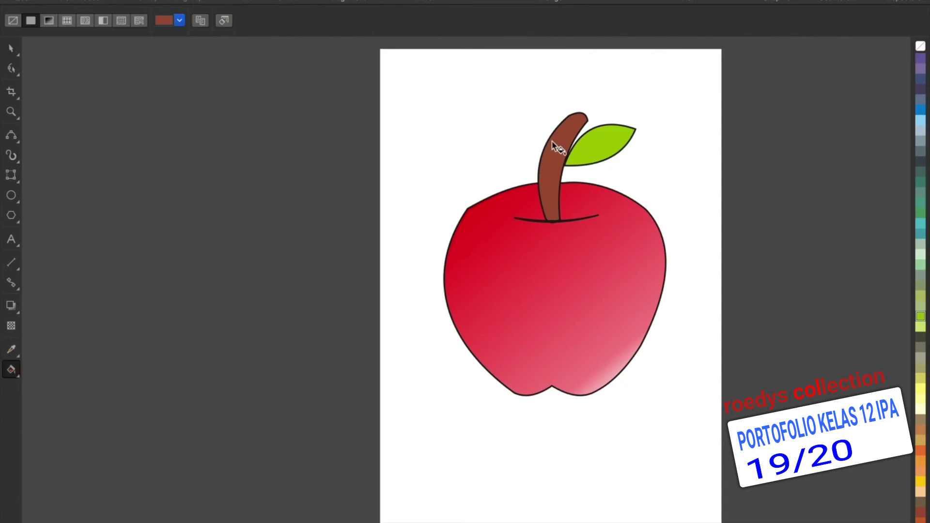
pyautogui.click(553, 184)
pyautogui.moveTo(549, 164); pyautogui.dragTo(553, 180)
pyautogui.click(490, 133)
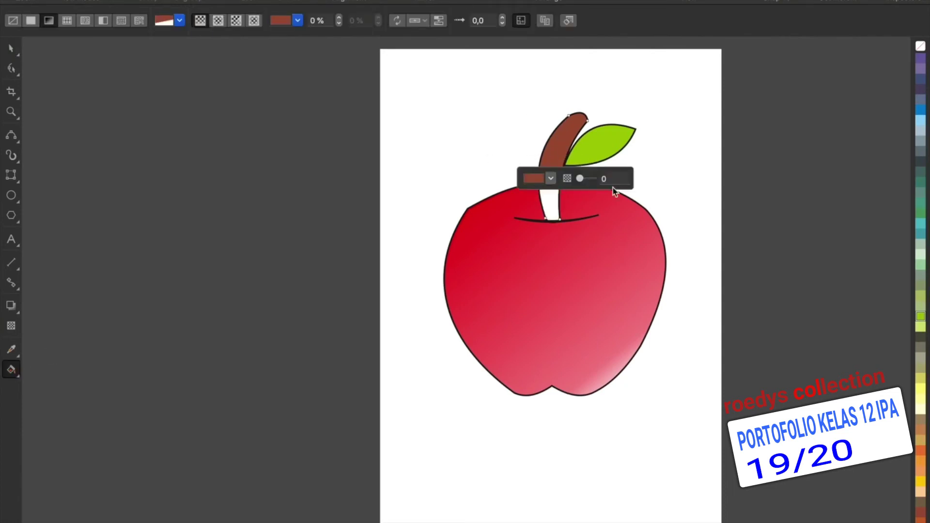
pyautogui.click(539, 152)
pyautogui.click(557, 203)
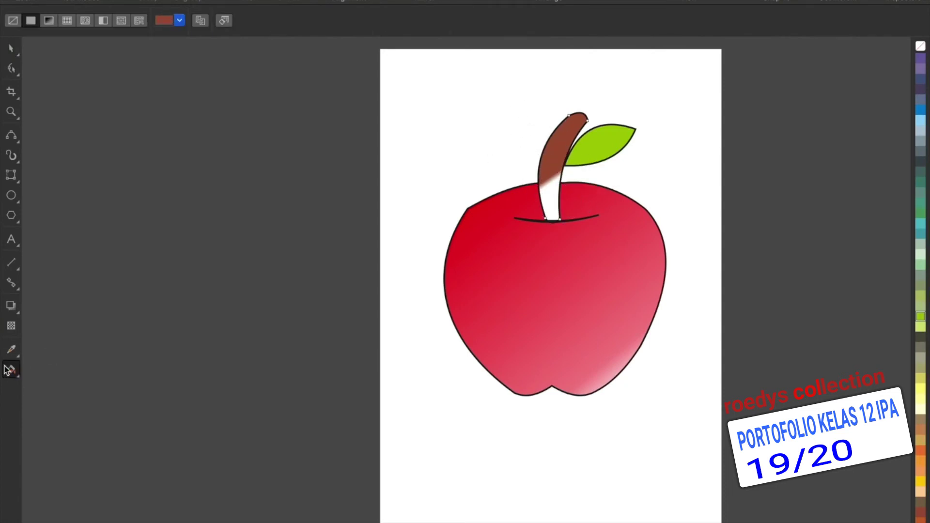
pyautogui.click(540, 143)
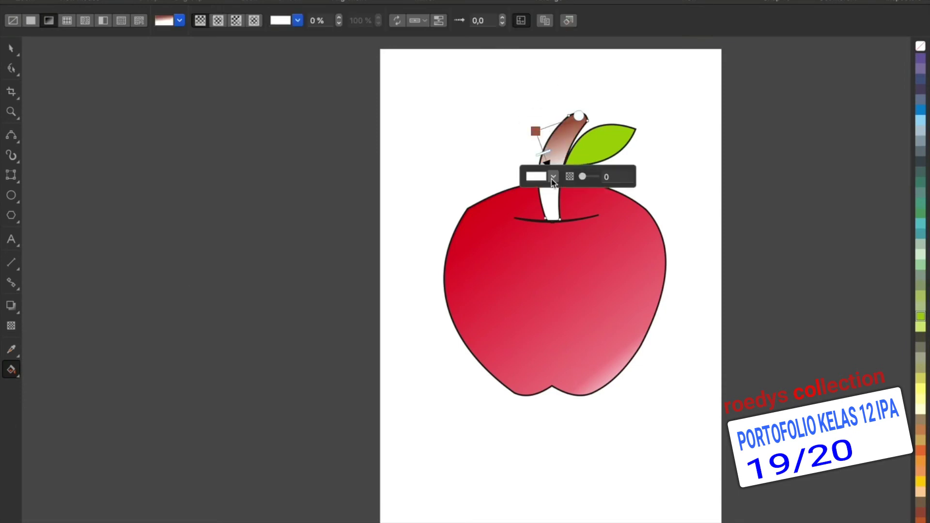
# Recolour the lower end of the stem's gradient light brown and deselect the stem.
pyautogui.click(577, 117)
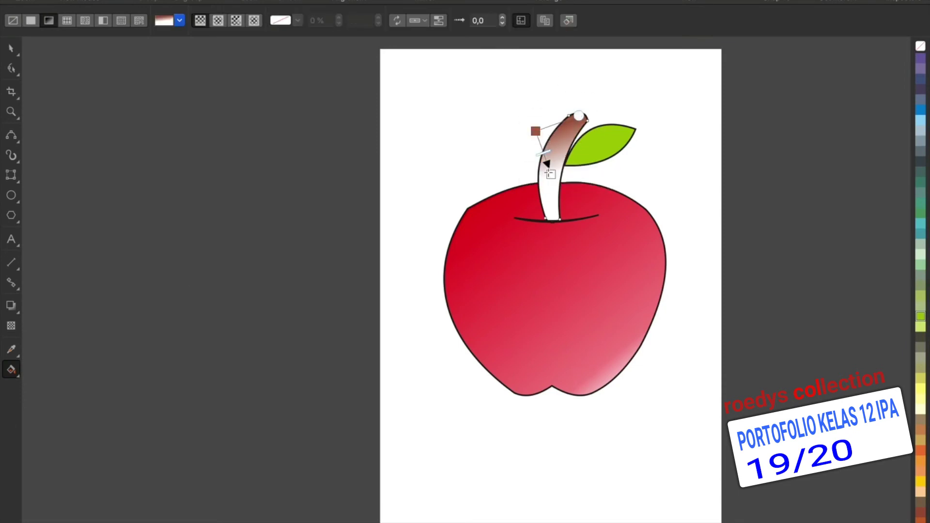
pyautogui.click(546, 164)
pyautogui.click(554, 177)
pyautogui.click(920, 432)
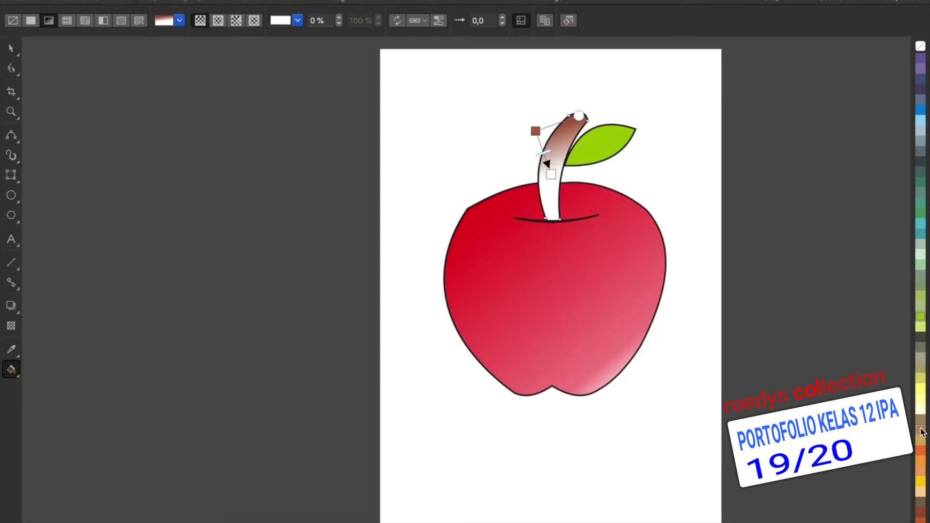
pyautogui.click(920, 432)
pyautogui.click(11, 49)
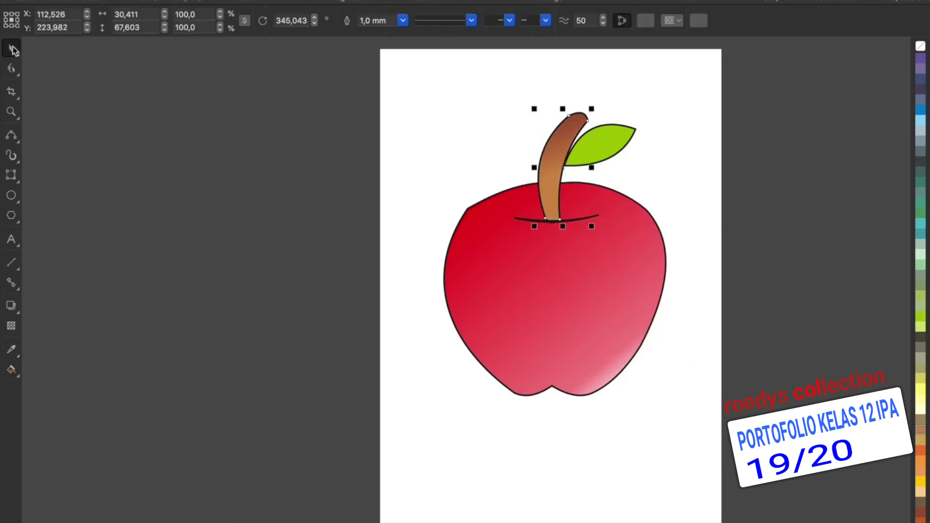
pyautogui.click(11, 370)
pyautogui.moveTo(482, 214); pyautogui.dragTo(583, 343)
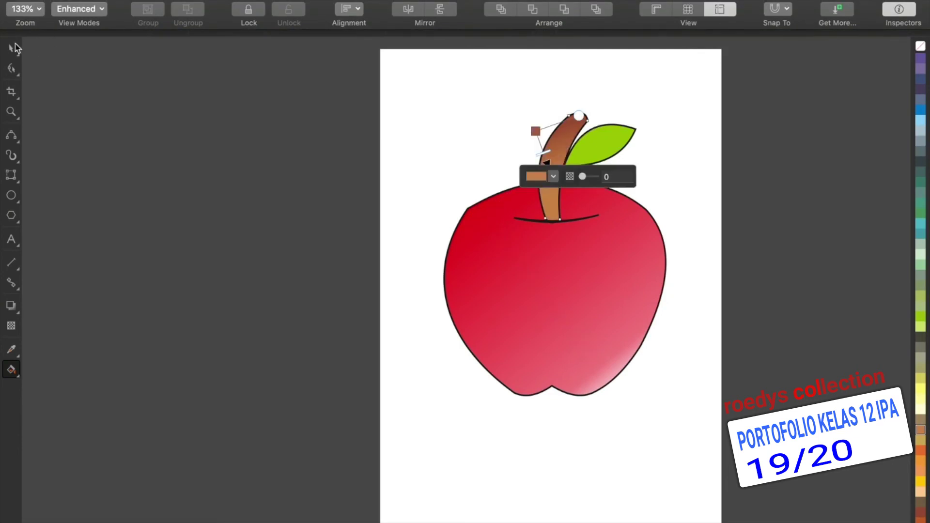
pyautogui.click(13, 48)
pyautogui.click(233, 218)
# Change the lower-right end colour of the apple body's gradient to a pinkish red.
pyautogui.click(12, 370)
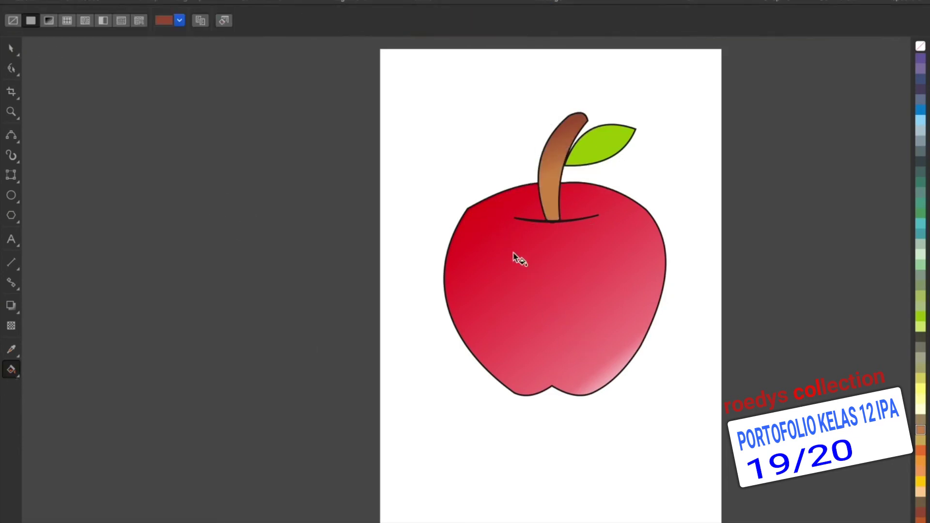
pyautogui.click(586, 367)
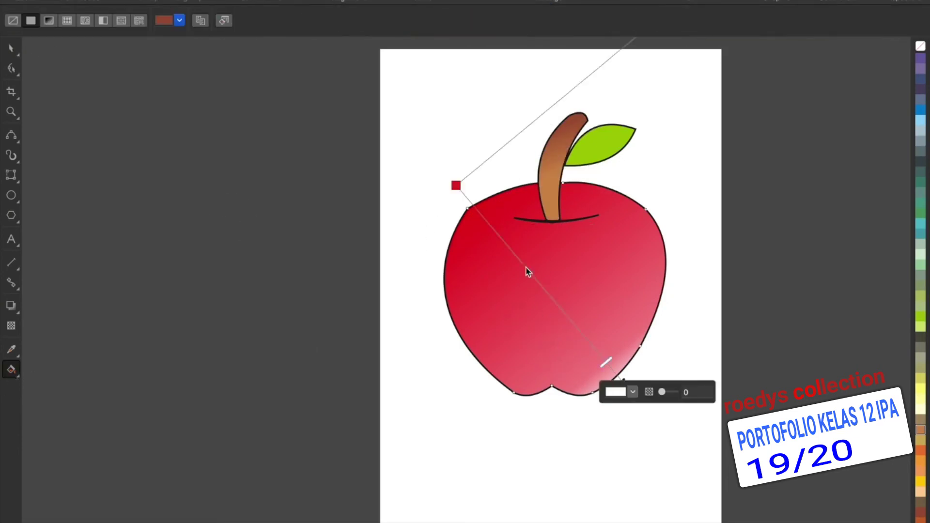
pyautogui.click(632, 393)
pyautogui.moveTo(650, 276)
pyautogui.mouseDown()
pyautogui.moveTo(649, 257)
pyautogui.moveTo(638, 270)
pyautogui.moveTo(676, 293)
pyautogui.moveTo(673, 266)
pyautogui.moveTo(638, 259)
pyautogui.moveTo(654, 272)
pyautogui.mouseUp()
pyautogui.scroll(3, 920, 439)
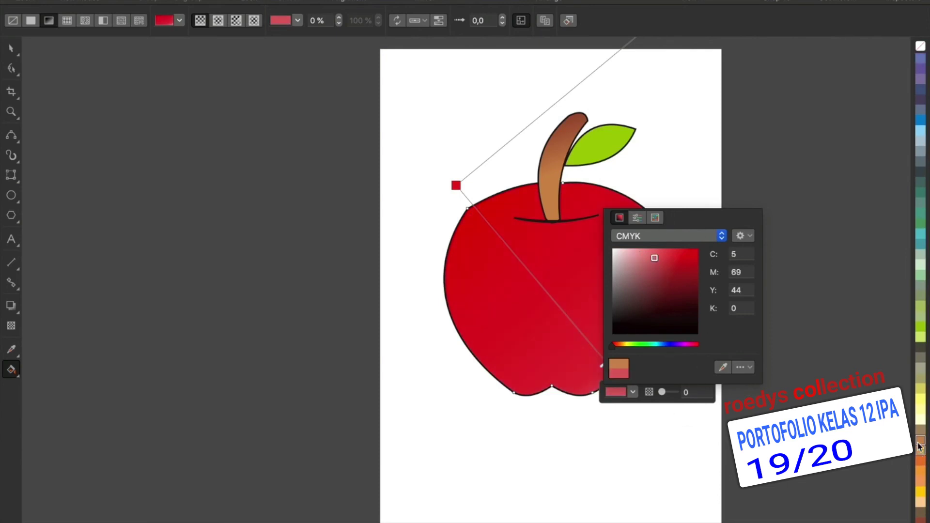
pyautogui.scroll(-10, 920, 263)
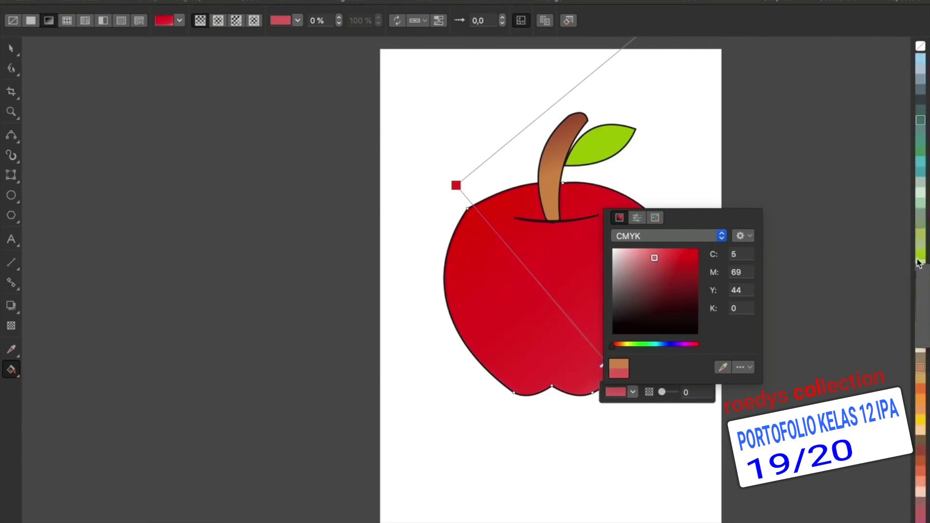
pyautogui.moveTo(663, 272)
pyautogui.mouseDown()
pyautogui.moveTo(646, 260)
pyautogui.moveTo(674, 281)
pyautogui.moveTo(651, 261)
pyautogui.moveTo(696, 254)
pyautogui.moveTo(664, 276)
pyautogui.moveTo(640, 276)
pyautogui.moveTo(666, 259)
pyautogui.mouseUp()
# Pull the apple gradient's end point inward from the lower-right edge and darken its end colour to a deeper red.
pyautogui.click(456, 185)
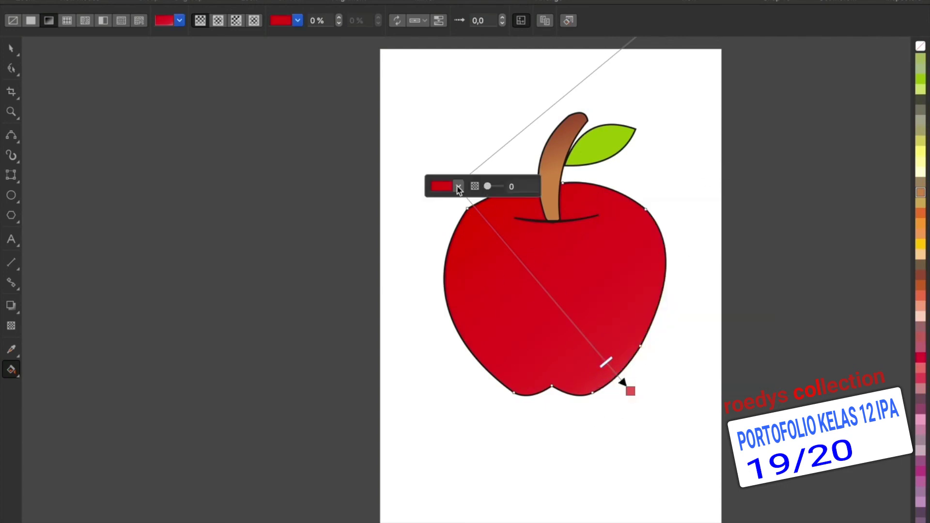
pyautogui.moveTo(626, 386); pyautogui.dragTo(600, 373)
pyautogui.click(606, 379)
pyautogui.click(608, 379)
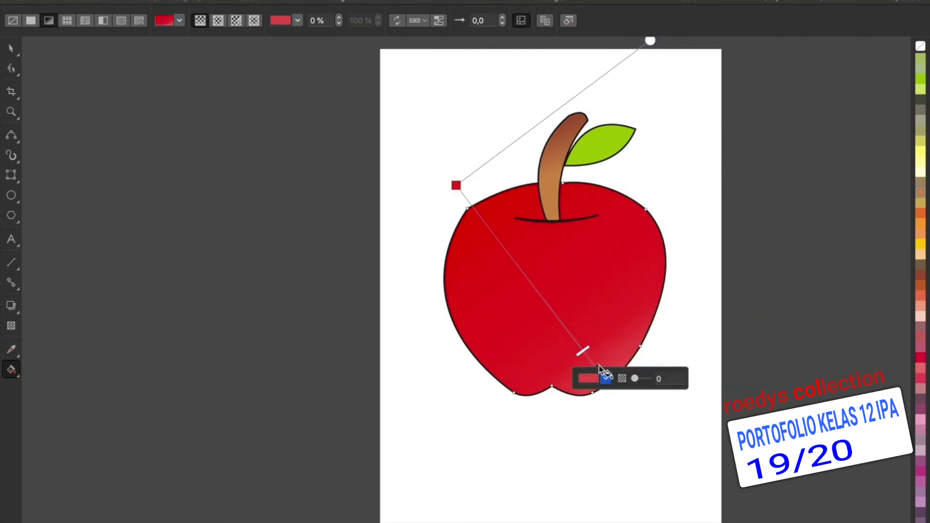
pyautogui.click(605, 379)
pyautogui.moveTo(621, 251)
pyautogui.mouseDown()
pyautogui.moveTo(641, 251)
pyautogui.moveTo(629, 266)
pyautogui.moveTo(608, 254)
pyautogui.moveTo(624, 259)
pyautogui.moveTo(637, 248)
pyautogui.mouseUp()
pyautogui.click(425, 416)
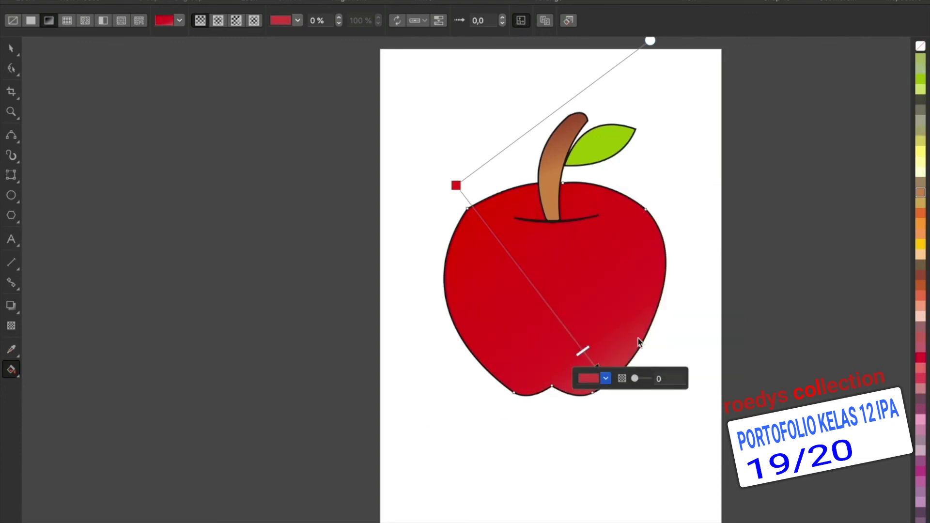
# Shift the apple gradient's midpoint toward the centre of the body to widen the lighter shading.
pyautogui.moveTo(586, 352)
pyautogui.mouseDown()
pyautogui.moveTo(539, 305)
pyautogui.moveTo(562, 324)
pyautogui.mouseUp()
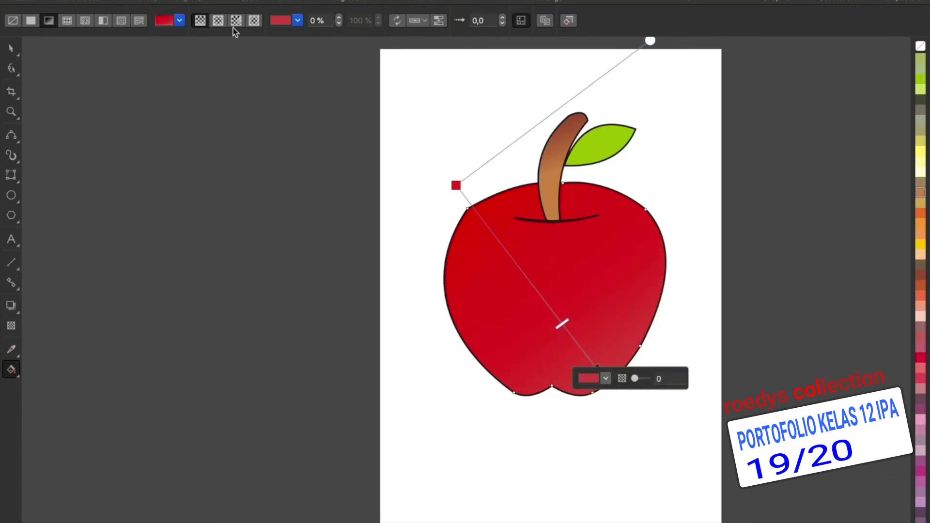
pyautogui.click(11, 48)
pyautogui.click(648, 160)
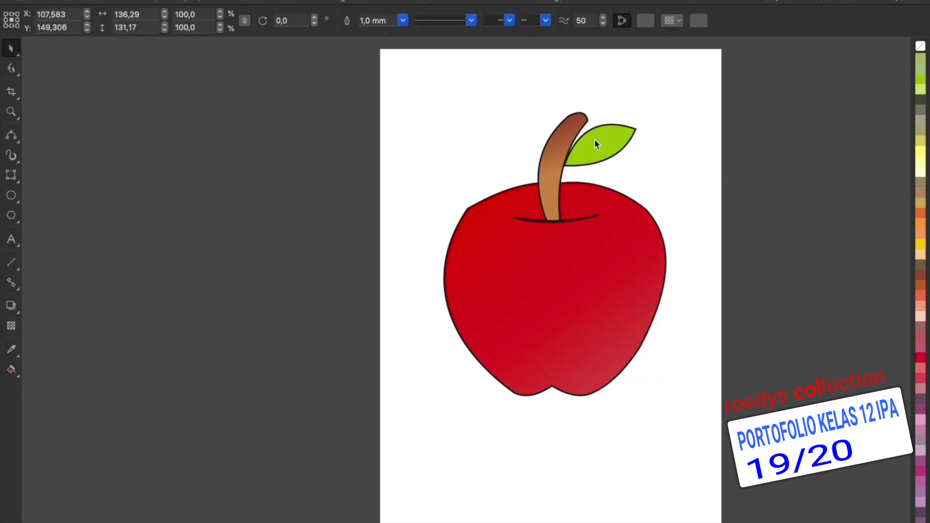
# Apply a linear gradient across the leaf from lime green at its base to dark green #398748 at its tip.
pyautogui.click(10, 370)
pyautogui.moveTo(566, 116); pyautogui.dragTo(615, 136)
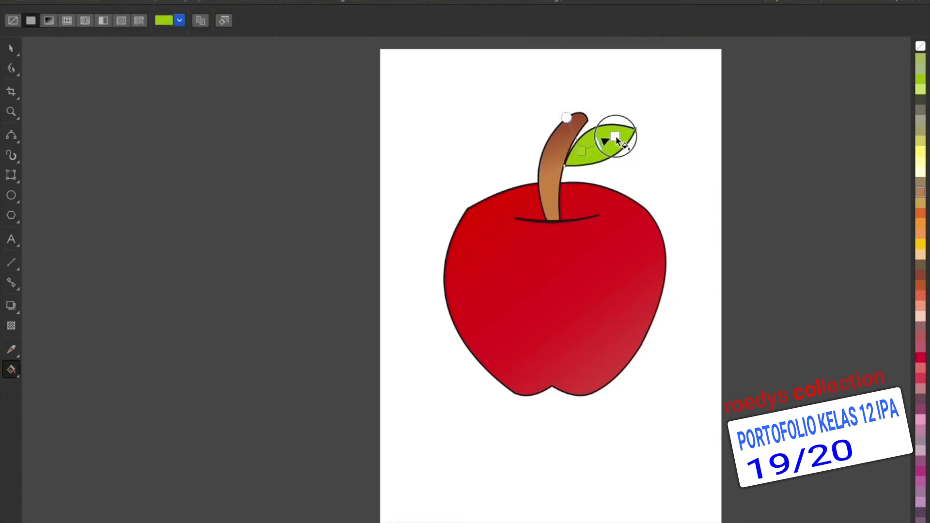
pyautogui.click(601, 152)
pyautogui.click(613, 295)
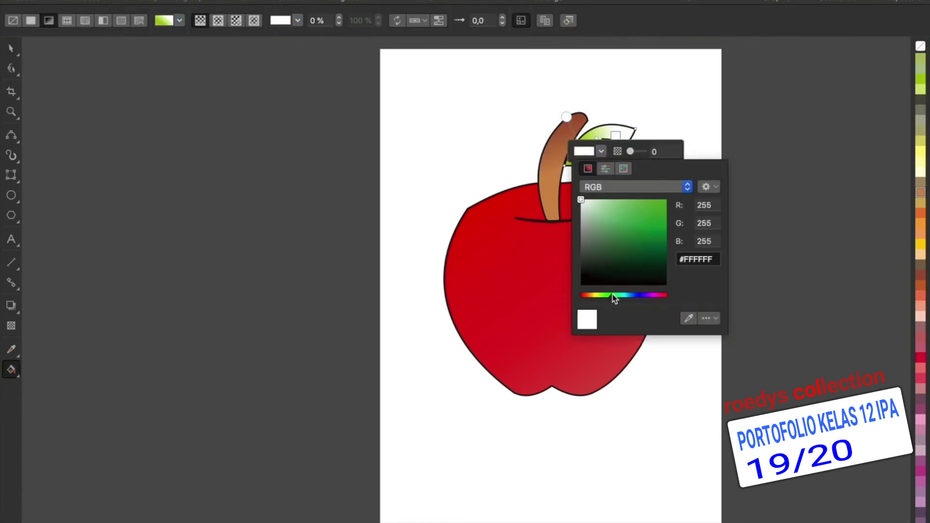
pyautogui.click(618, 208)
pyautogui.click(617, 216)
pyautogui.moveTo(619, 219); pyautogui.dragTo(631, 240)
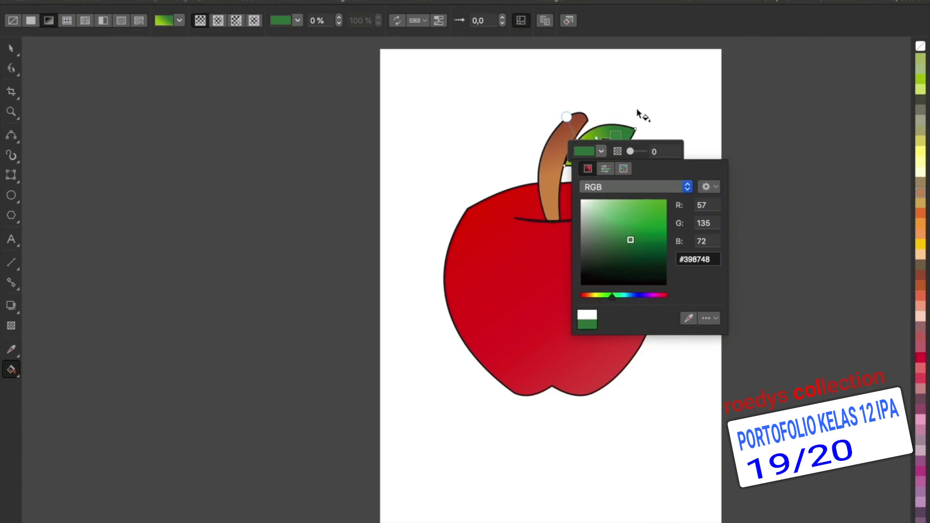
pyautogui.click(692, 107)
pyautogui.click(11, 49)
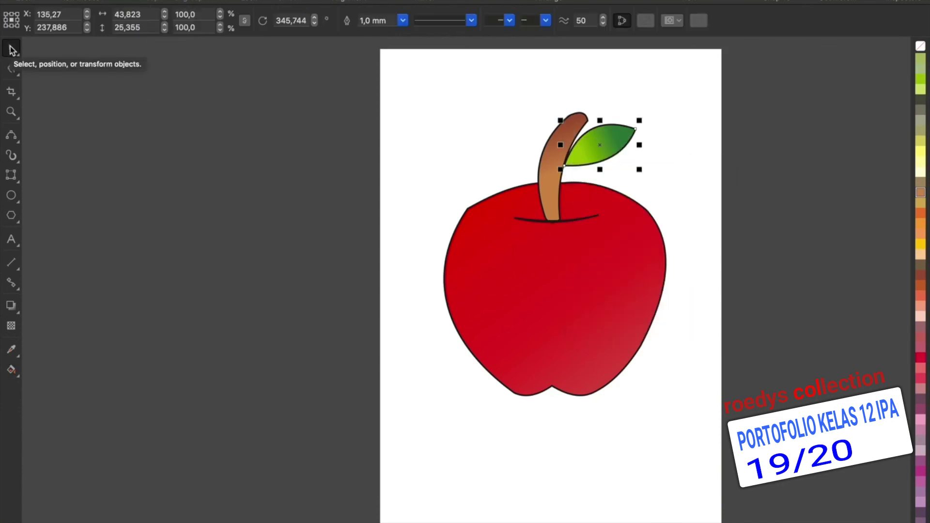